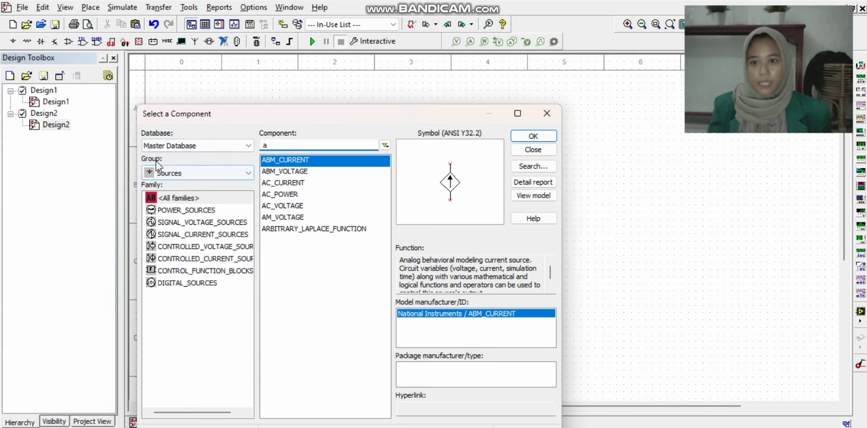
Place an AC_POWER source from the Sources group in the lower-left area of the Design2 schematic
{"action": "left_click", "coordinate": [178, 173]}
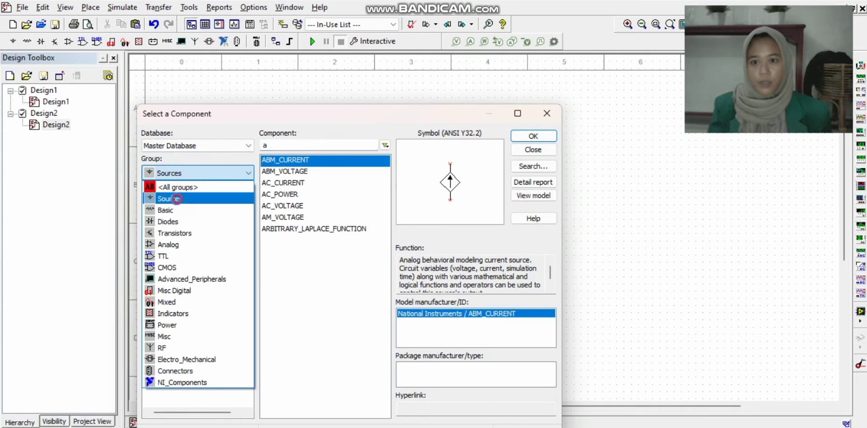
{"action": "left_click", "coordinate": [177, 199]}
{"action": "left_click", "coordinate": [289, 144]}
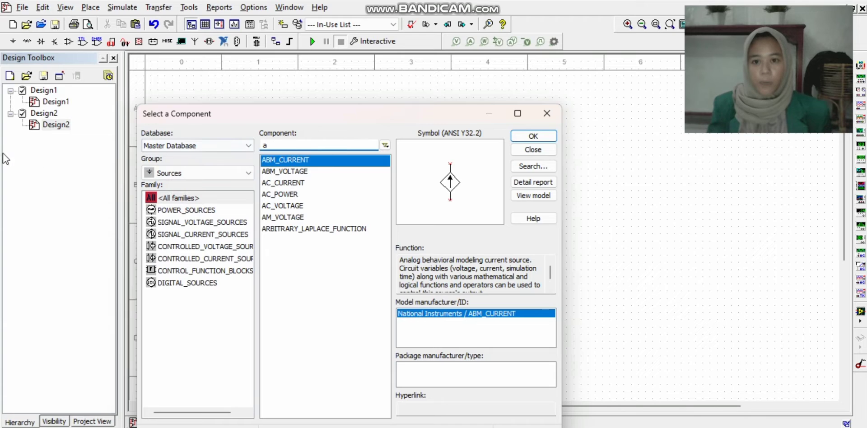
{"action": "left_click", "coordinate": [276, 198]}
{"action": "left_click", "coordinate": [313, 198]}
{"action": "left_click", "coordinate": [314, 199]}
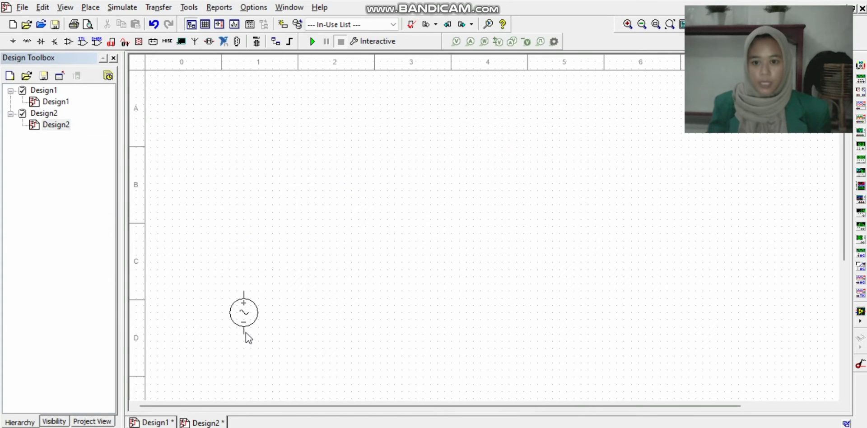
{"action": "left_click", "coordinate": [246, 333]}
{"action": "left_click", "coordinate": [181, 171]}
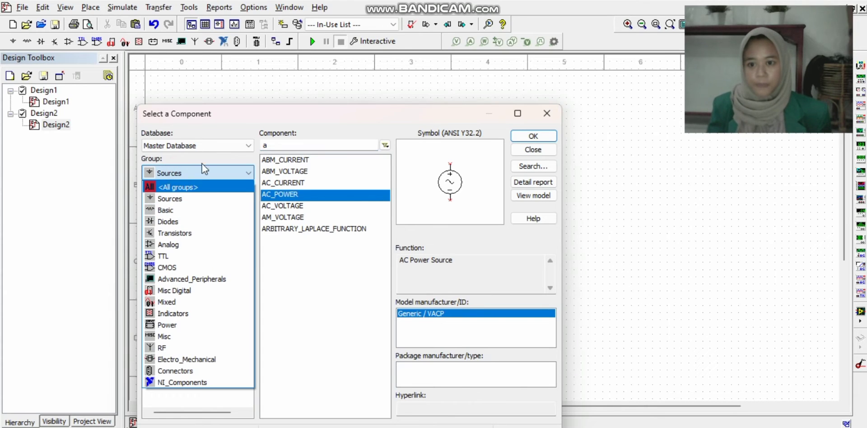
{"action": "left_click", "coordinate": [193, 201]}
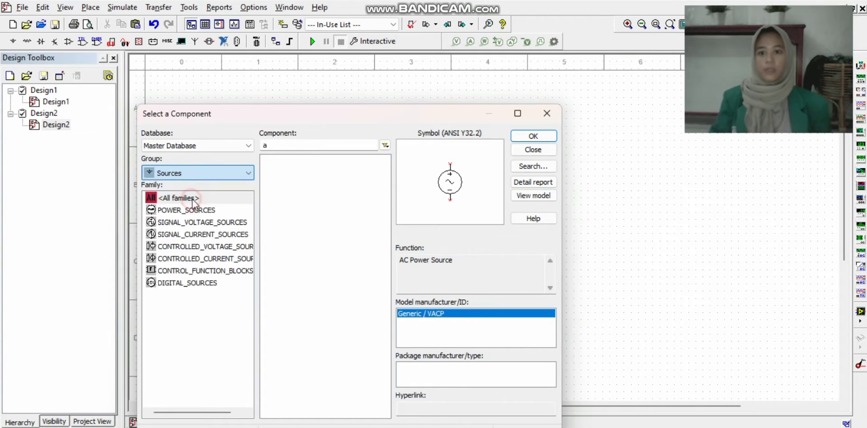
{"action": "left_click", "coordinate": [205, 199]}
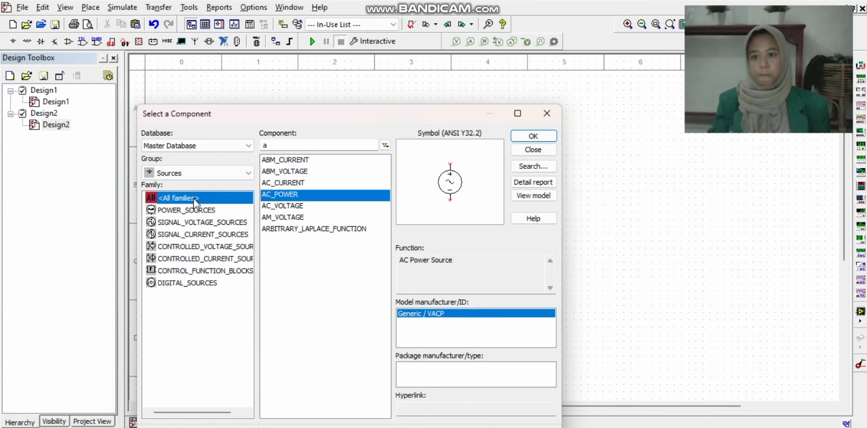
{"action": "left_click", "coordinate": [151, 173]}
{"action": "left_click", "coordinate": [185, 234]}
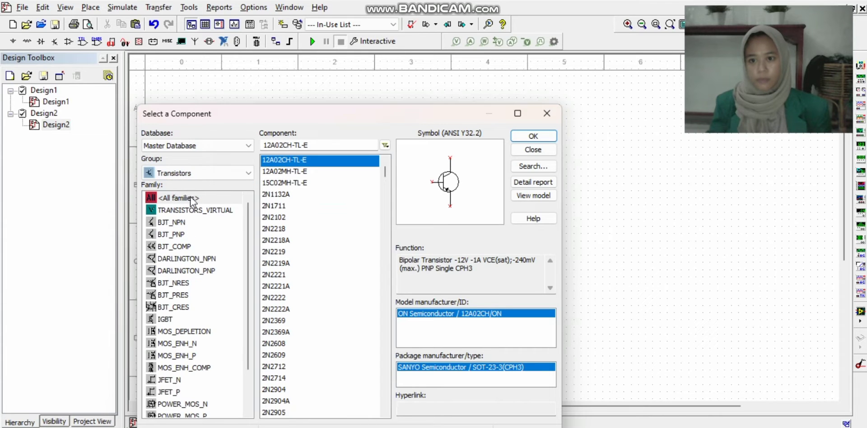
Place a 1P1S transformer from the TRANSFORMER family of the Basic group beside the AC source, leaving space between them
{"action": "left_click", "coordinate": [191, 173]}
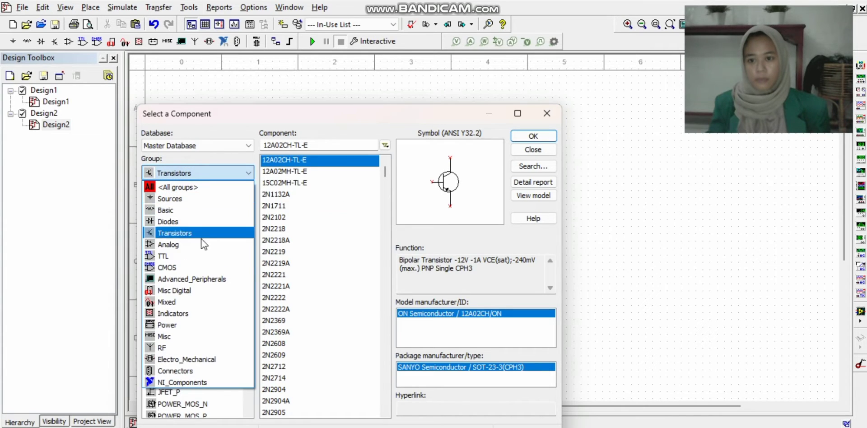
{"action": "left_click", "coordinate": [177, 211]}
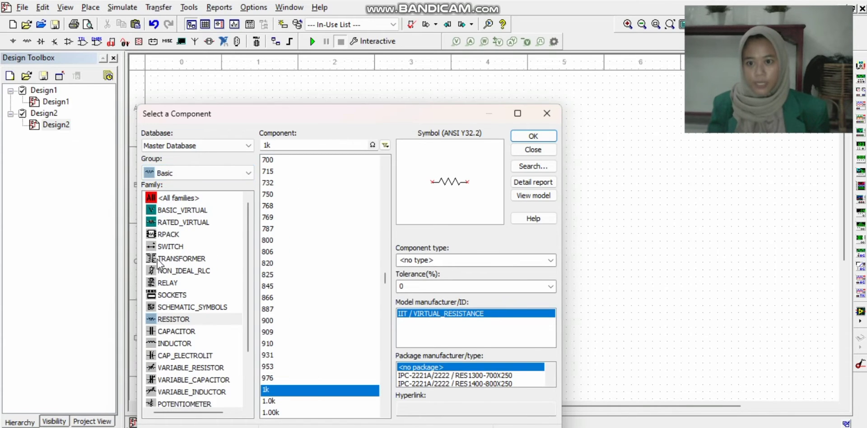
{"action": "left_click", "coordinate": [200, 258]}
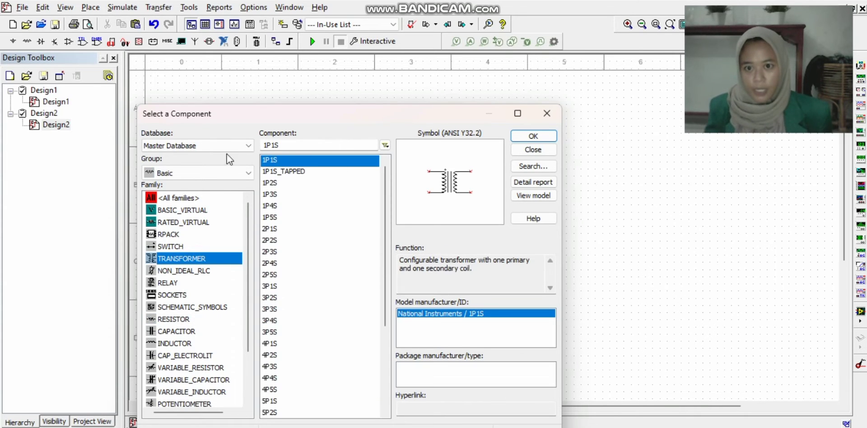
{"action": "double_click", "coordinate": [286, 159]}
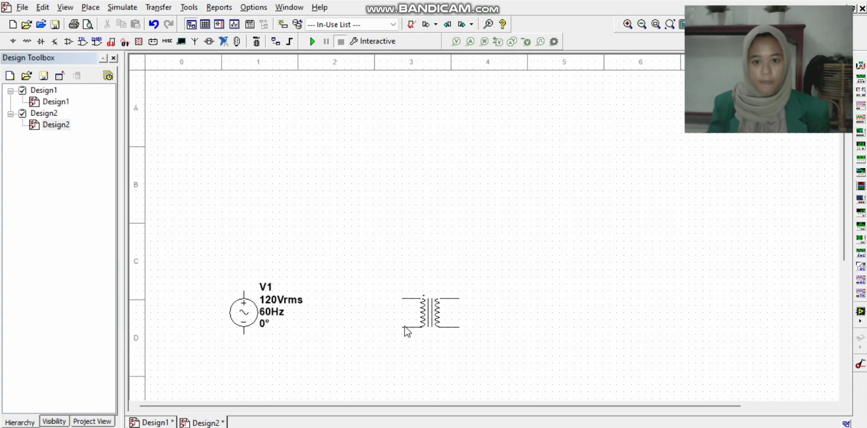
{"action": "left_click", "coordinate": [413, 322]}
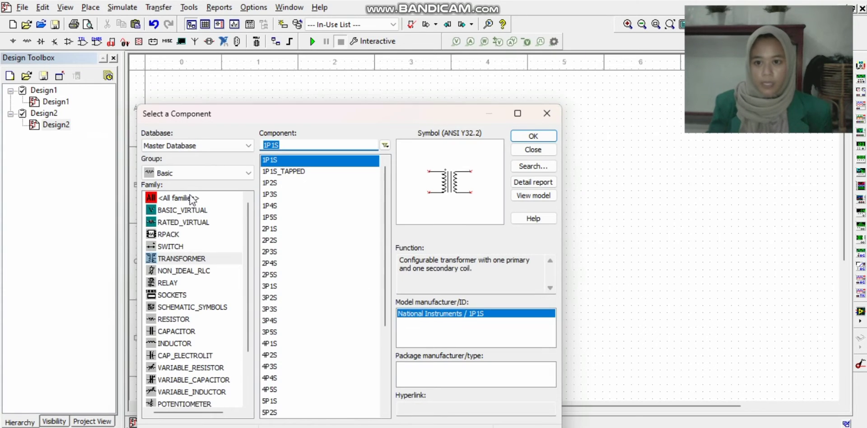
Place a 1N4007 diode from the Diodes group above and to the right of the transformer
{"action": "left_click", "coordinate": [198, 175]}
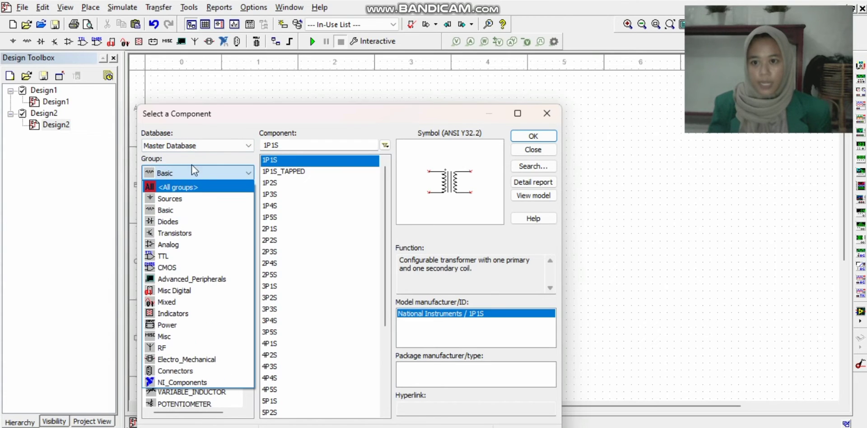
{"action": "left_click", "coordinate": [171, 221]}
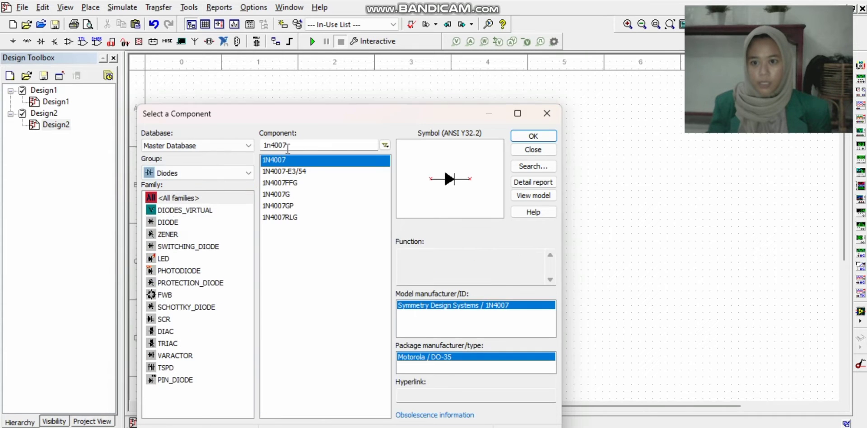
{"action": "left_click", "coordinate": [298, 145]}
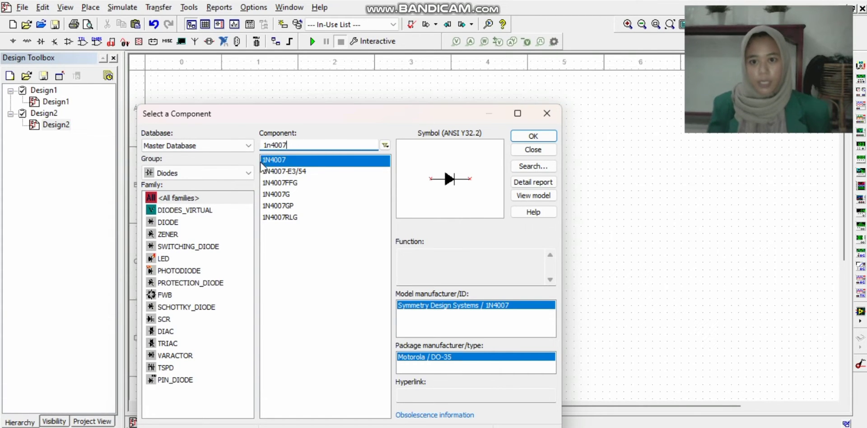
{"action": "double_click", "coordinate": [292, 160]}
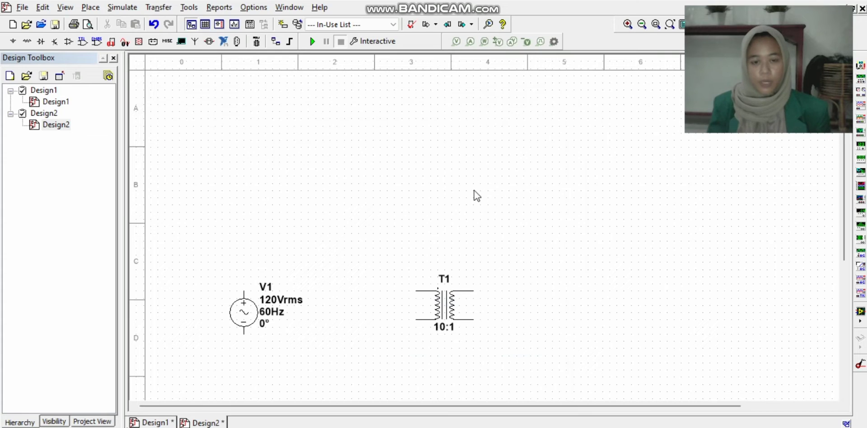
{"action": "left_click", "coordinate": [511, 207]}
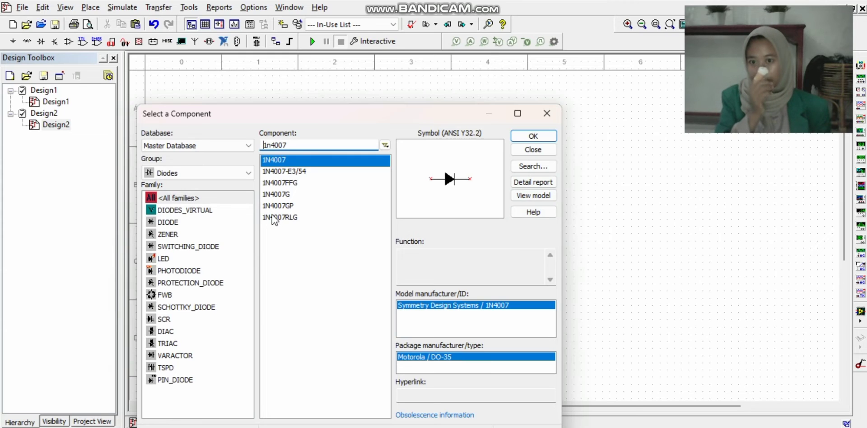
Place a 1k resistor from the RESISTOR family of the Basic group to the right of the transformer
{"action": "left_click", "coordinate": [202, 175]}
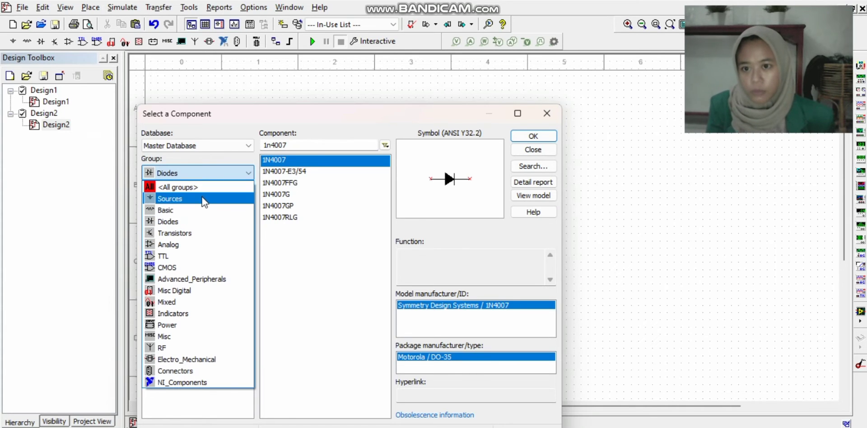
{"action": "left_click", "coordinate": [203, 198]}
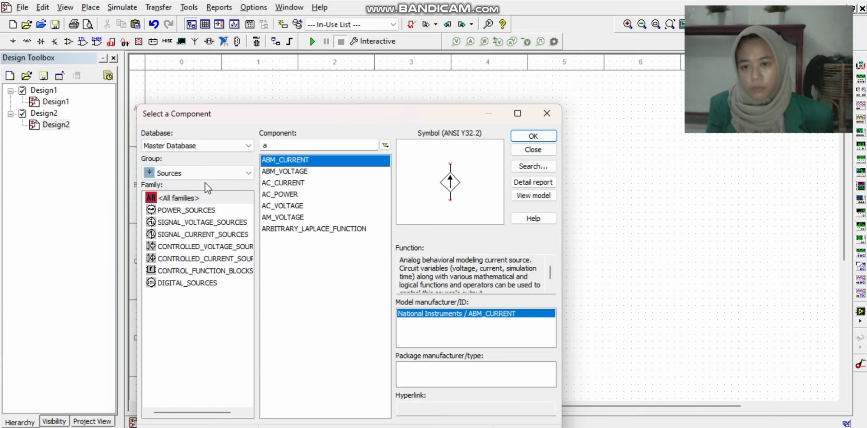
{"action": "left_click", "coordinate": [207, 176]}
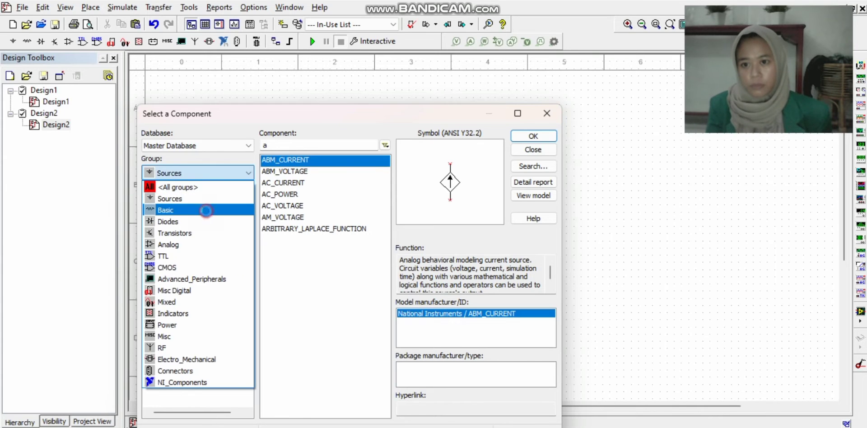
{"action": "left_click", "coordinate": [206, 210]}
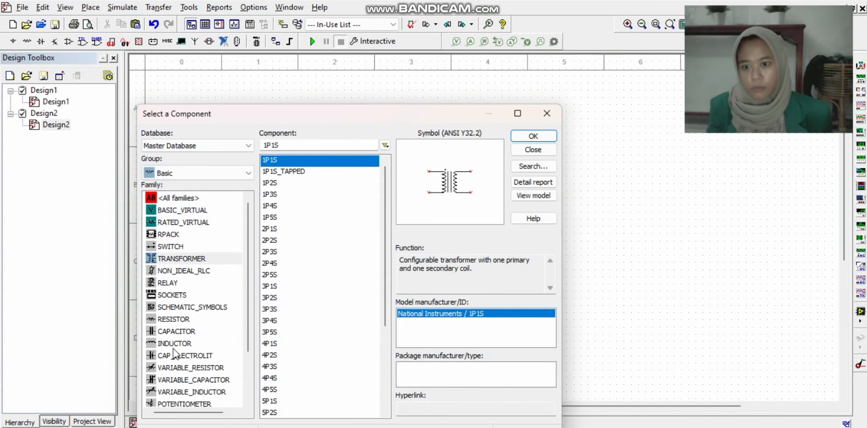
{"action": "left_click", "coordinate": [178, 320]}
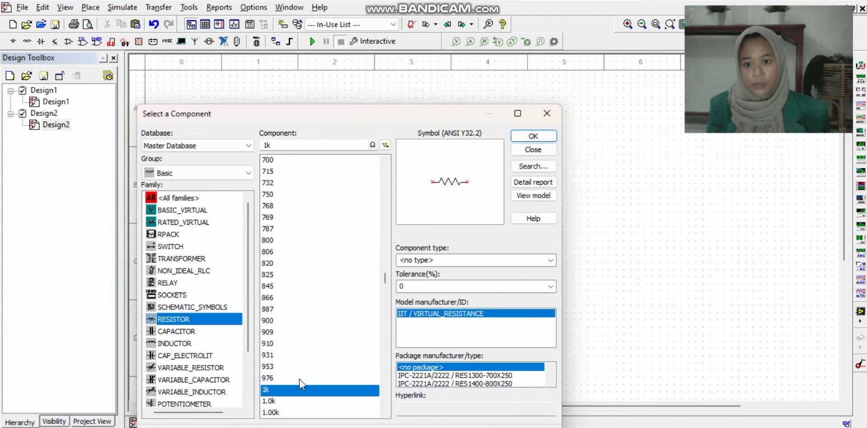
{"action": "scroll", "coordinate": [295, 343], "scroll_direction": "down", "scroll_amount": 1}
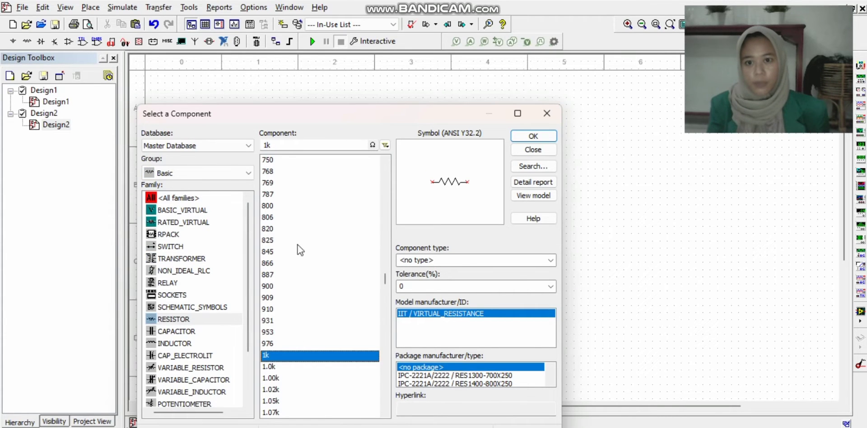
{"action": "double_click", "coordinate": [283, 356]}
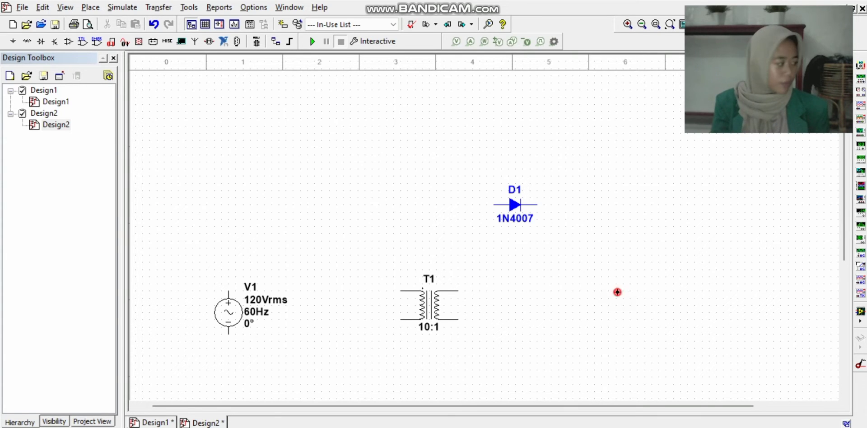
{"action": "left_click", "coordinate": [634, 292]}
Rotate the resistor 90° so it stands vertically, and close the component browser
{"action": "right_click", "coordinate": [634, 293]}
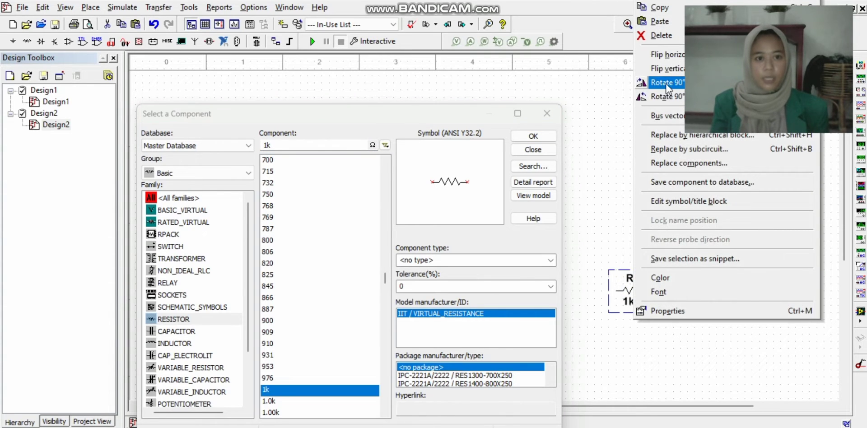
{"action": "left_click", "coordinate": [665, 85]}
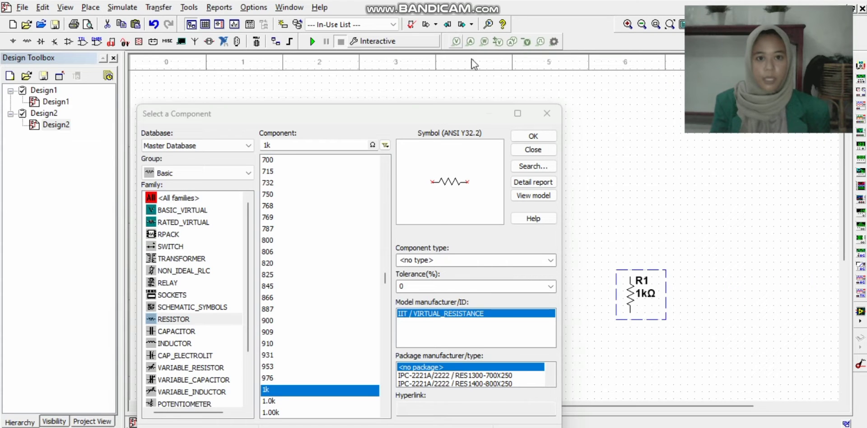
{"action": "left_click", "coordinate": [542, 118]}
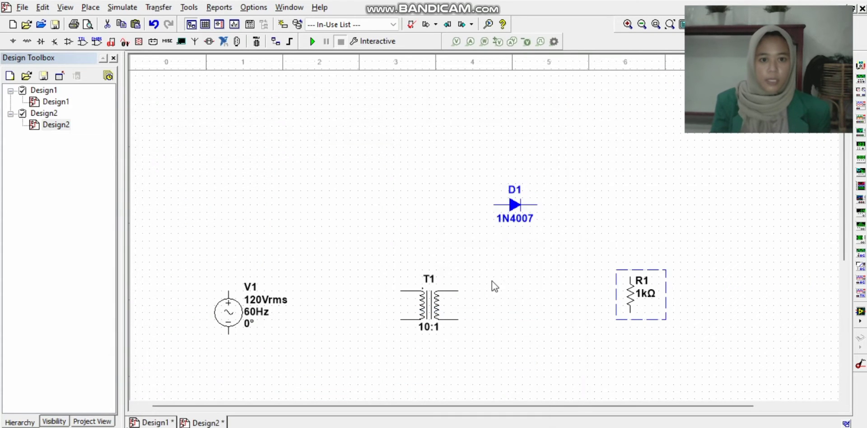
Place a GROUND component from the Sources group directly below the AC source and close the component browser
{"action": "scroll", "coordinate": [264, 360], "scroll_direction": "down", "scroll_amount": 1}
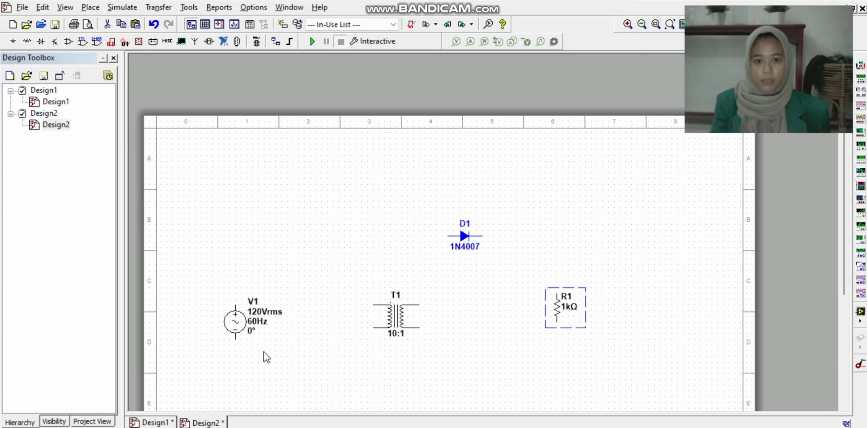
{"action": "scroll", "coordinate": [264, 351], "scroll_direction": "up", "scroll_amount": 1}
{"action": "left_click_drag", "start_coordinate": [845, 199], "coordinate": [853, 287]}
{"action": "left_click", "coordinate": [8, 41]}
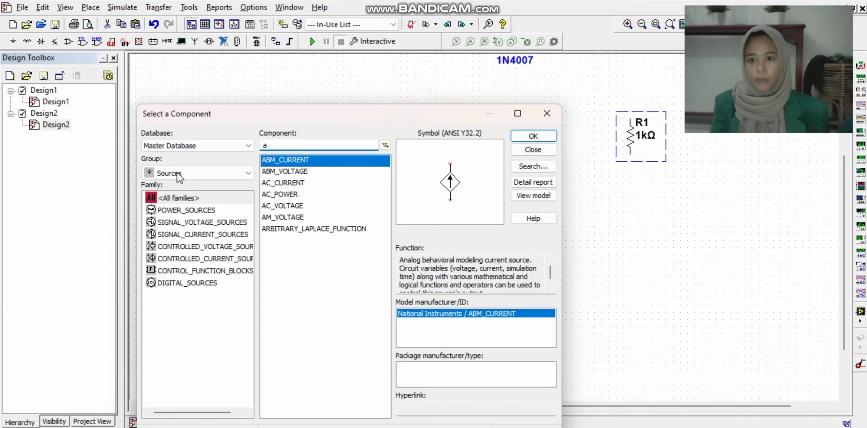
{"action": "left_click", "coordinate": [188, 170]}
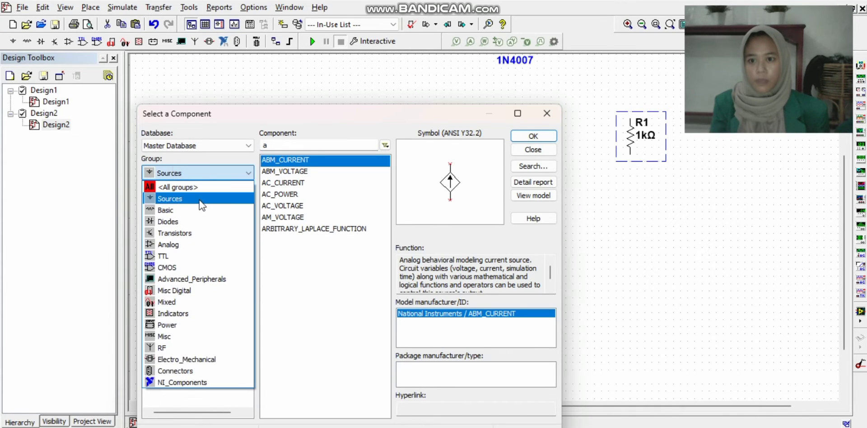
{"action": "left_click", "coordinate": [194, 197]}
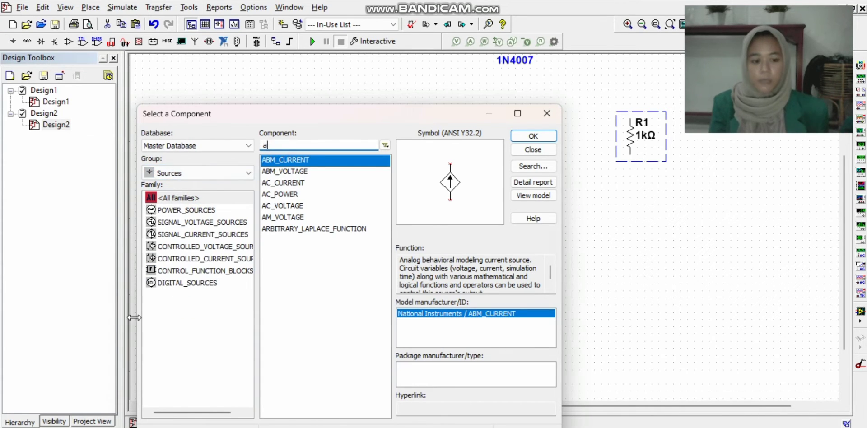
{"action": "key", "text": "BackSpace"}
{"action": "type", "text": "g"}
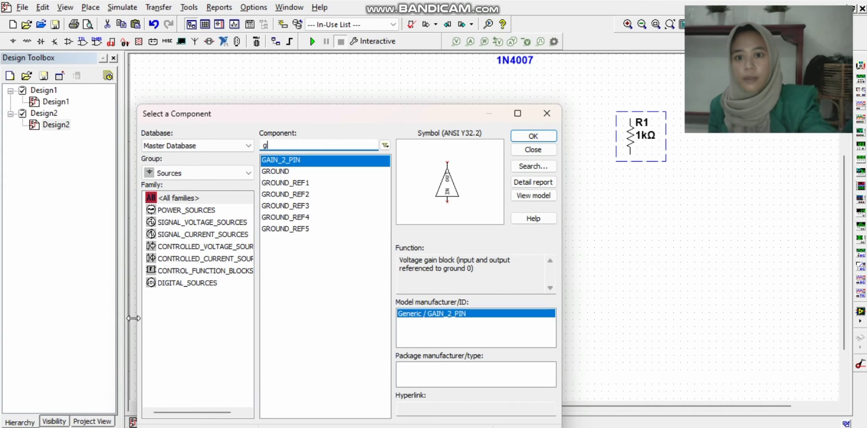
{"action": "left_click", "coordinate": [281, 172]}
{"action": "double_click", "coordinate": [282, 172]}
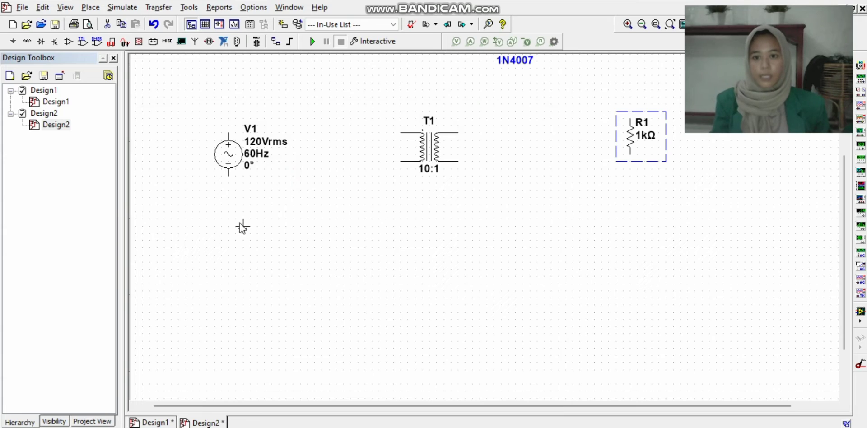
{"action": "left_click", "coordinate": [228, 246]}
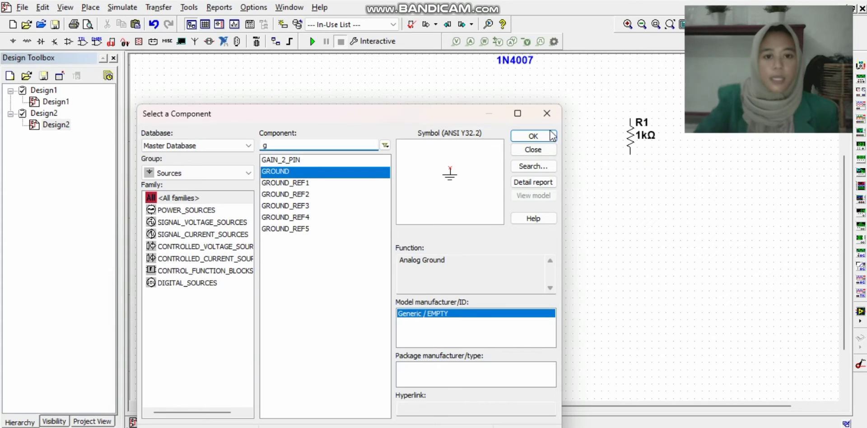
{"action": "left_click", "coordinate": [547, 113]}
{"action": "left_click_drag", "start_coordinate": [843, 278], "coordinate": [839, 131]}
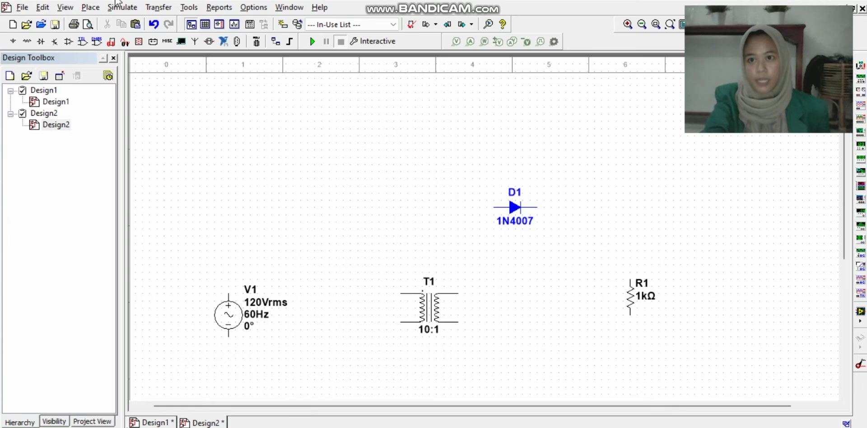
Place a two-channel oscilloscope from the simulation instruments in the upper-left area of the sheet, above the AC source and transformer
{"action": "left_click", "coordinate": [124, 8]}
{"action": "mouse_move", "coordinate": [131, 83]}
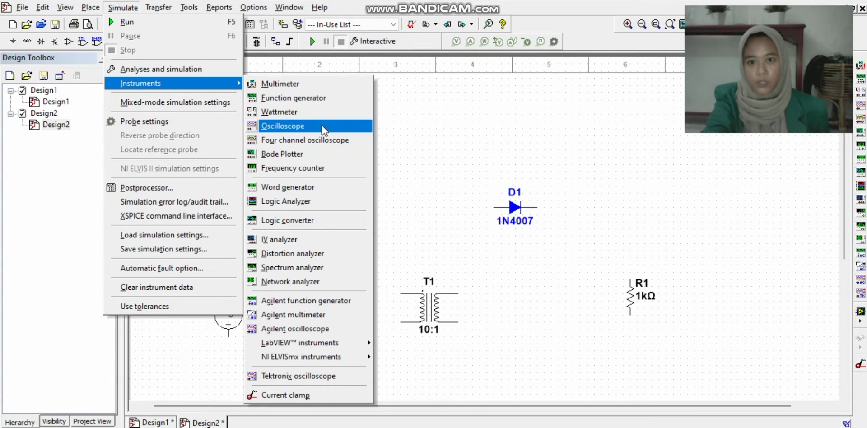
{"action": "left_click", "coordinate": [297, 129]}
{"action": "left_click", "coordinate": [302, 132]}
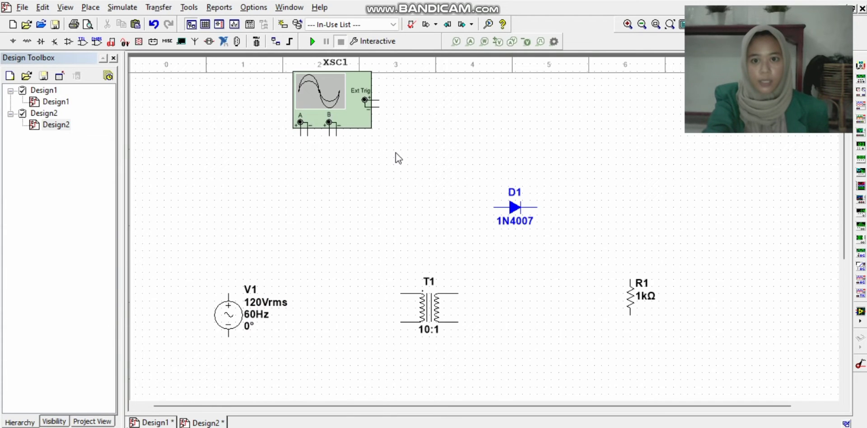
{"action": "scroll", "coordinate": [395, 152], "scroll_direction": "up", "scroll_amount": 1}
{"action": "scroll", "coordinate": [396, 152], "scroll_direction": "down", "scroll_amount": 2}
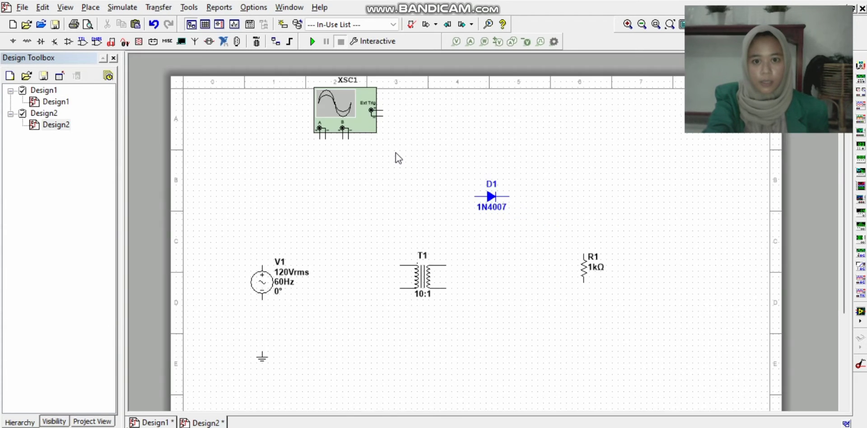
Move the AC source V1 straight down so it sits directly below the ground symbol
{"action": "left_click", "coordinate": [845, 219]}
{"action": "left_click", "coordinate": [844, 195]}
{"action": "left_click_drag", "start_coordinate": [845, 201], "coordinate": [845, 264]}
{"action": "left_click", "coordinate": [284, 185]}
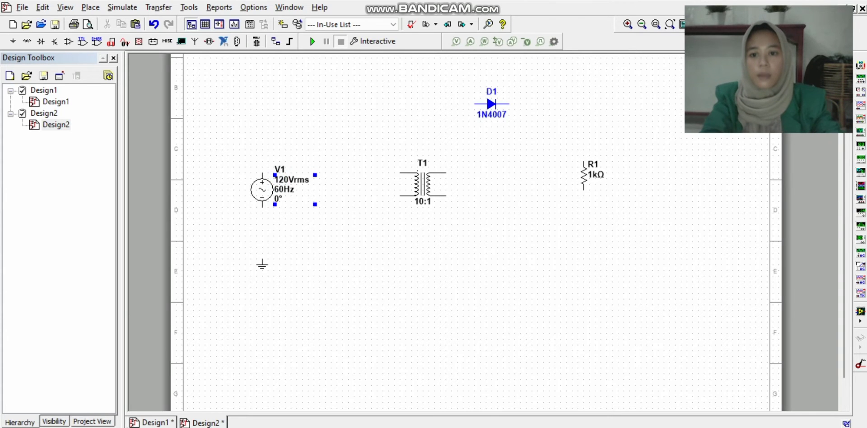
{"action": "mouse_move", "coordinate": [1, 388]}
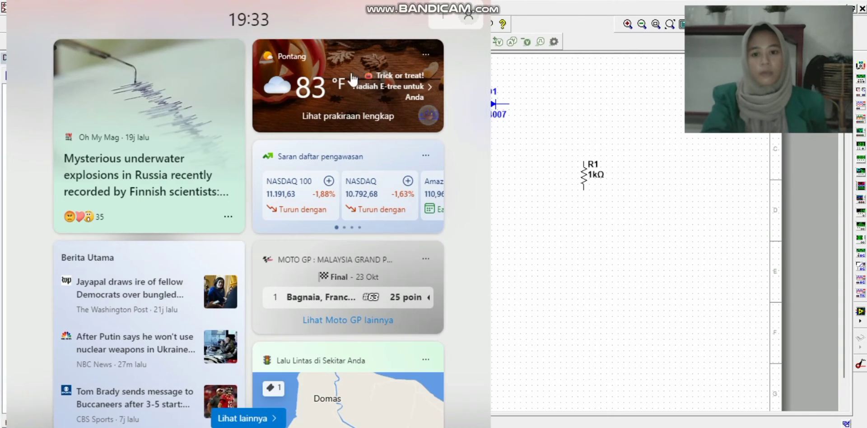
{"action": "left_click", "coordinate": [542, 194]}
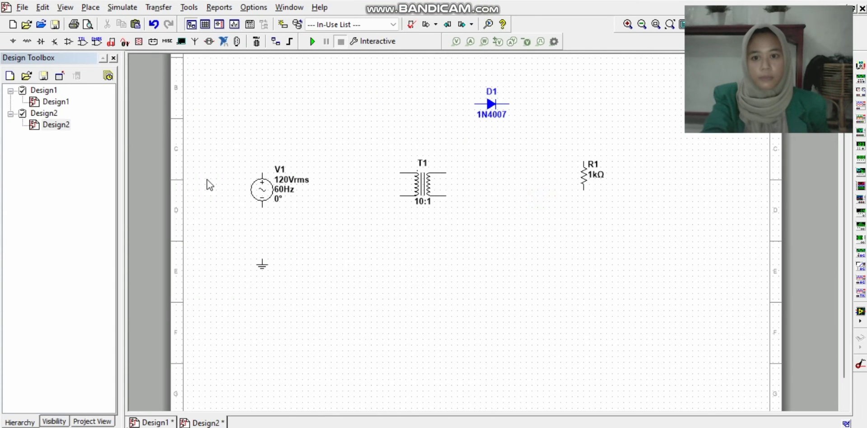
{"action": "left_click", "coordinate": [247, 192]}
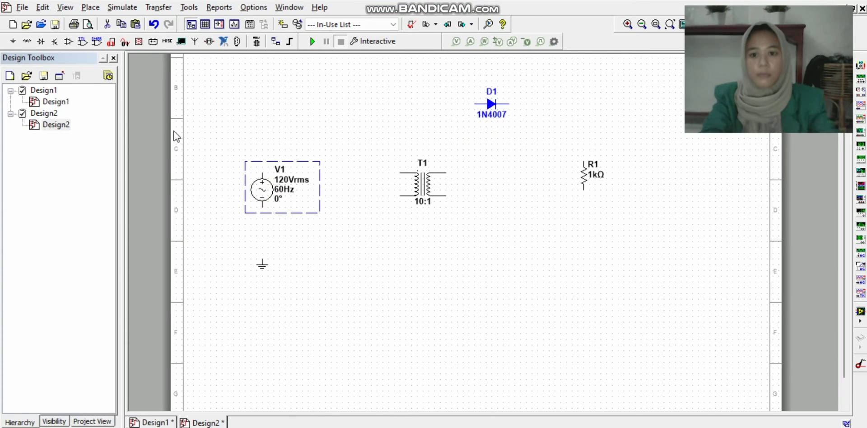
{"action": "key", "text": "ctrl+c"}
{"action": "key", "text": "ctrl+v"}
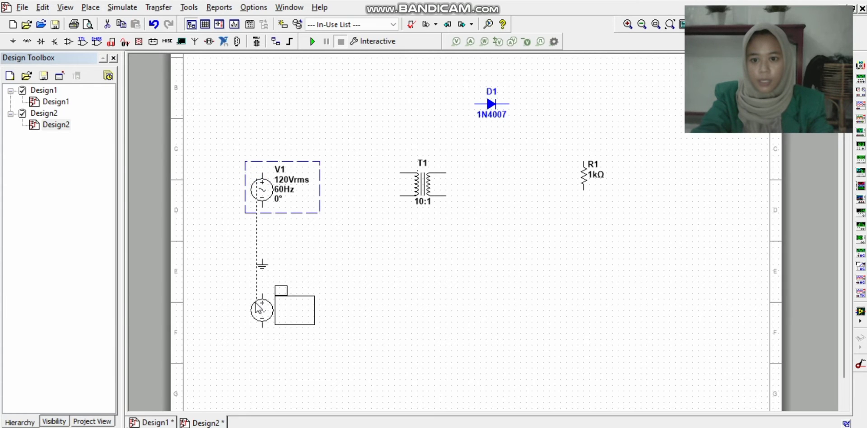
{"action": "left_click", "coordinate": [261, 317]}
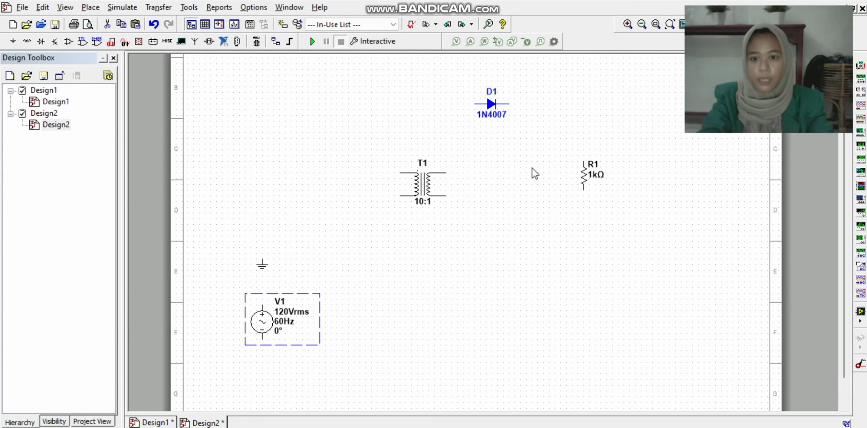
Move transformer T1 and resistor R1 straight down so both line up horizontally with the AC source
{"action": "left_click", "coordinate": [847, 245]}
{"action": "left_click_drag", "start_coordinate": [846, 270], "coordinate": [847, 281]}
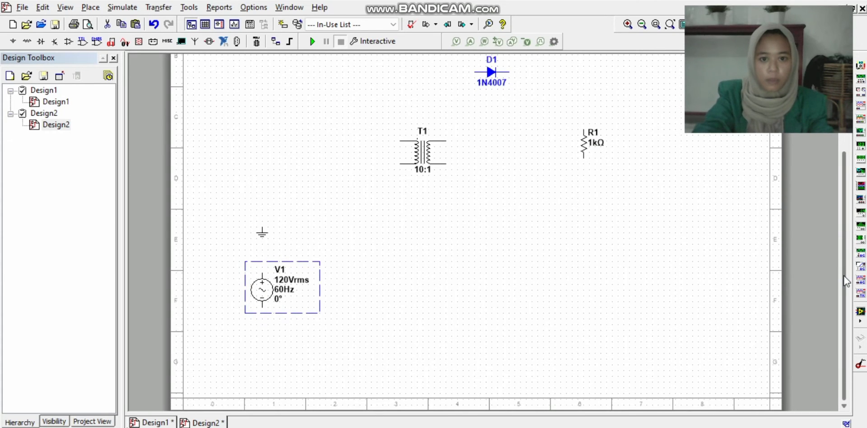
{"action": "left_click", "coordinate": [411, 154]}
{"action": "left_click_drag", "start_coordinate": [411, 154], "coordinate": [413, 289]}
{"action": "scroll", "coordinate": [412, 289], "scroll_direction": "up", "scroll_amount": 1}
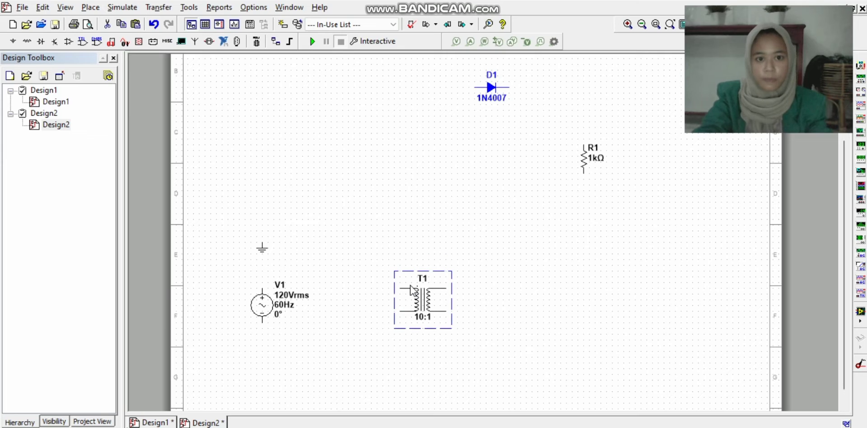
{"action": "scroll", "coordinate": [412, 289], "scroll_direction": "up", "scroll_amount": 2}
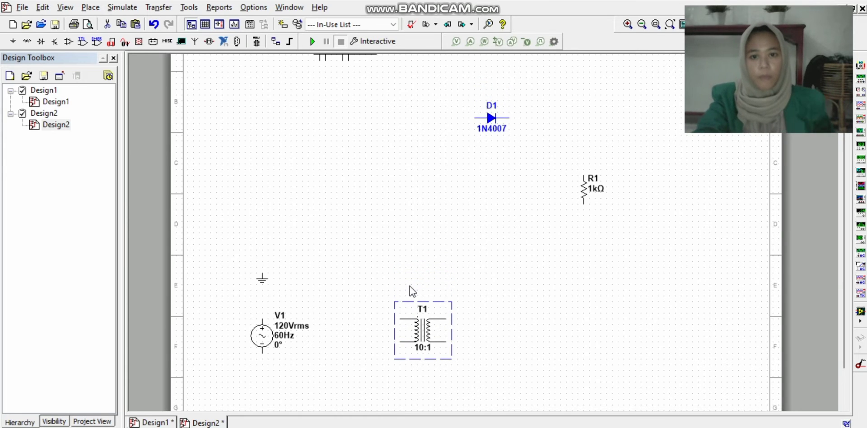
{"action": "left_click_drag", "start_coordinate": [588, 191], "coordinate": [592, 327]}
Move diode D1 down to just above and between the transformer and resistor, and oscilloscope XSC1 to above and right of the diode
{"action": "left_click_drag", "start_coordinate": [489, 118], "coordinate": [507, 256]}
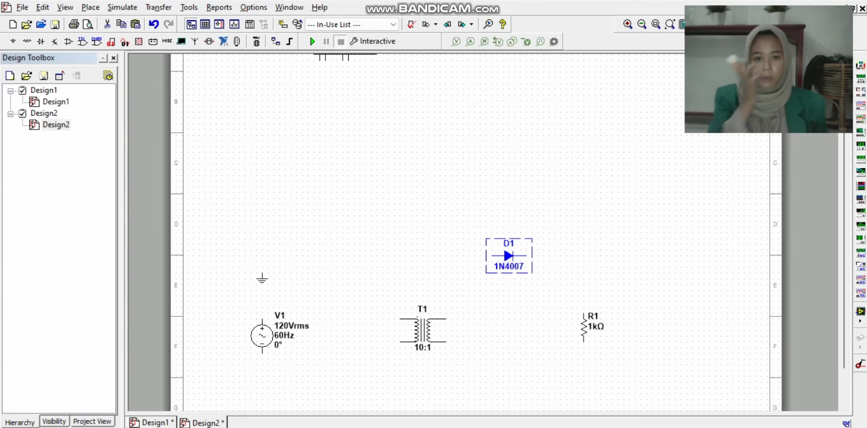
{"action": "left_click_drag", "start_coordinate": [843, 313], "coordinate": [834, 278]}
{"action": "left_click_drag", "start_coordinate": [349, 69], "coordinate": [577, 201]}
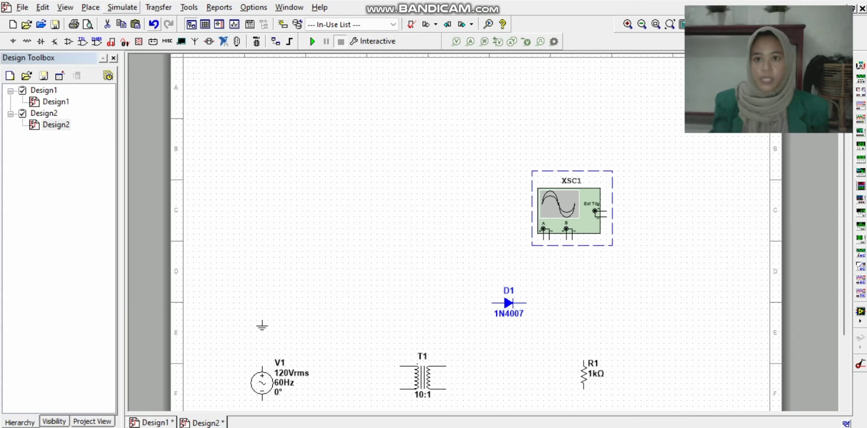
Place a second two-channel oscilloscope to the left of XSC1, above the transformer
{"action": "left_click", "coordinate": [125, 8]}
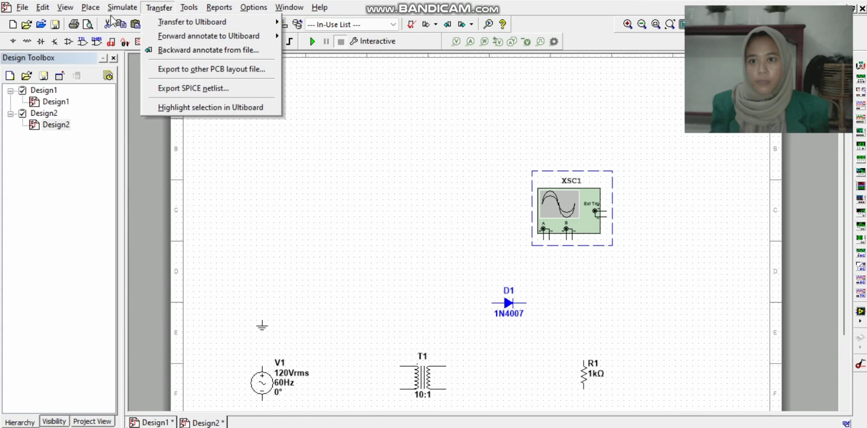
{"action": "mouse_move", "coordinate": [122, 7]}
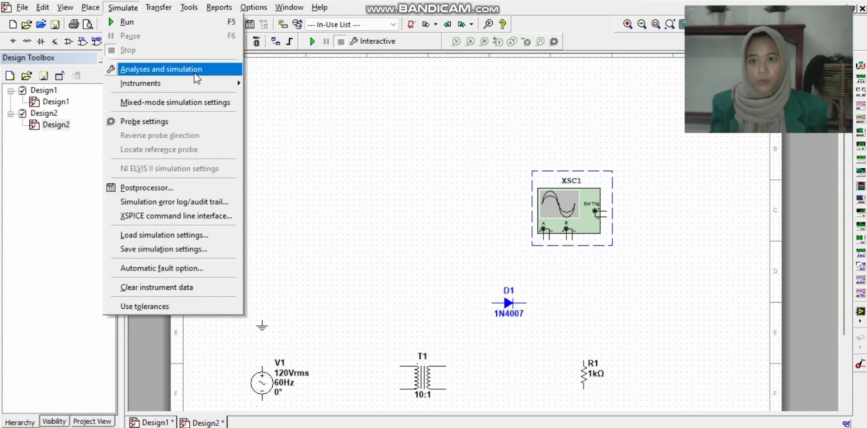
{"action": "mouse_move", "coordinate": [192, 86]}
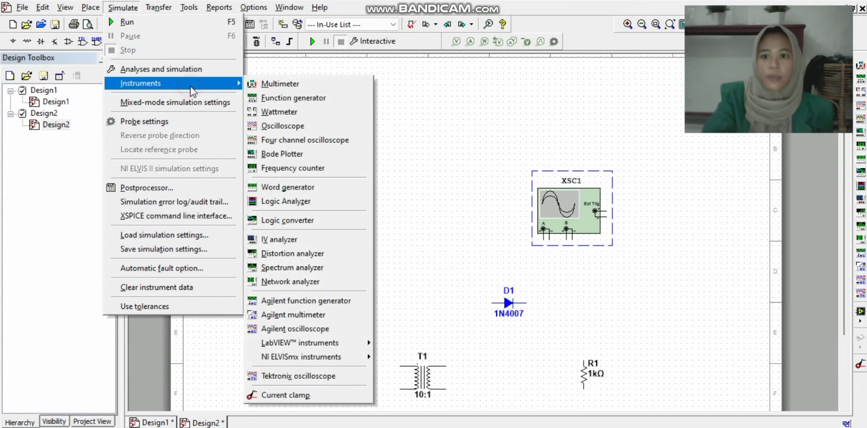
{"action": "left_click", "coordinate": [280, 126]}
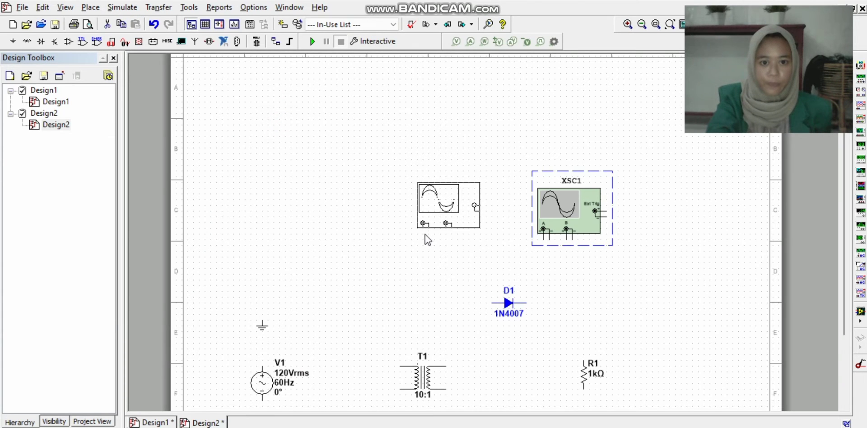
{"action": "right_click", "coordinate": [421, 245]}
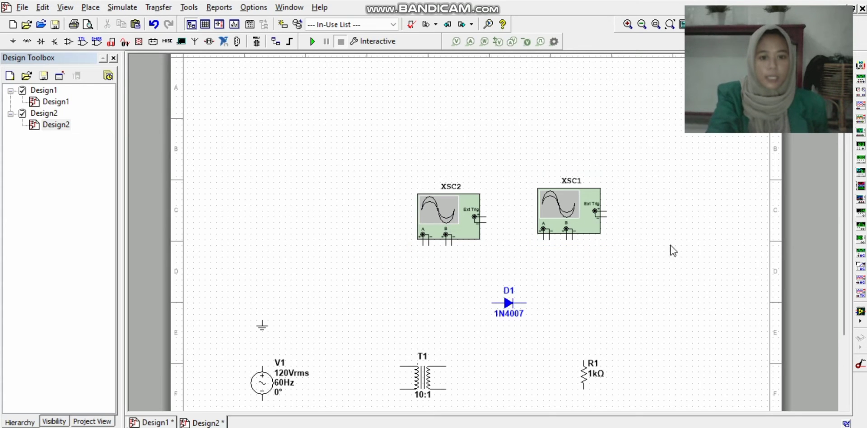
Move the ground symbol directly below the AC source and shift the source up slightly
{"action": "left_click_drag", "start_coordinate": [842, 220], "coordinate": [845, 298]}
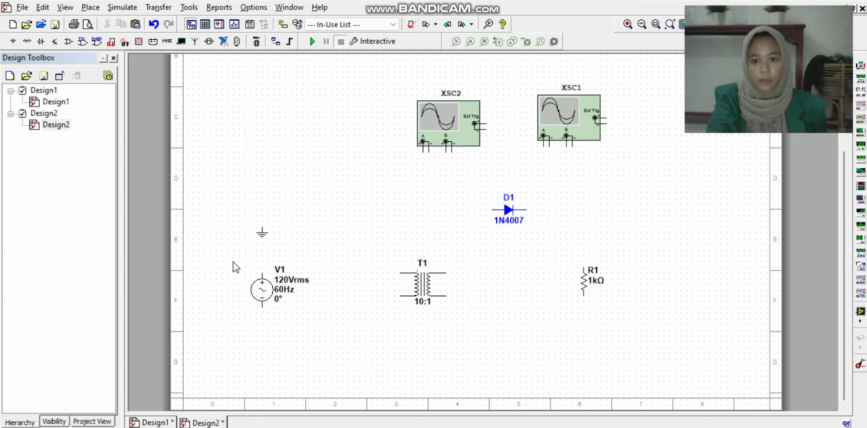
{"action": "left_click_drag", "start_coordinate": [259, 234], "coordinate": [262, 367]}
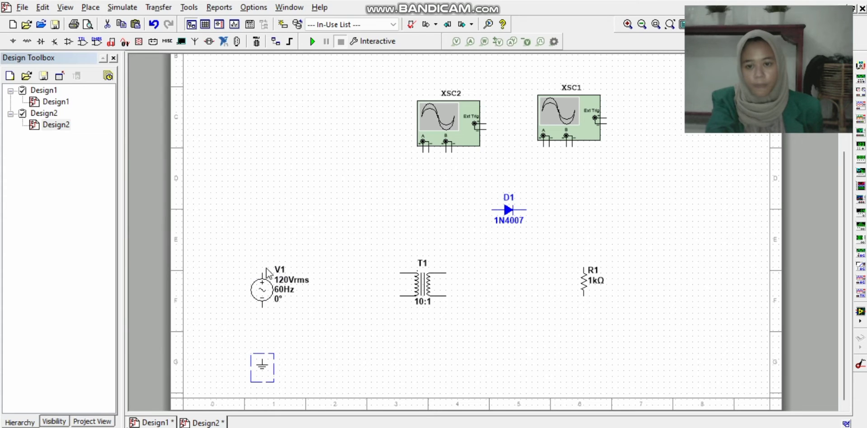
{"action": "left_click_drag", "start_coordinate": [262, 274], "coordinate": [261, 267]}
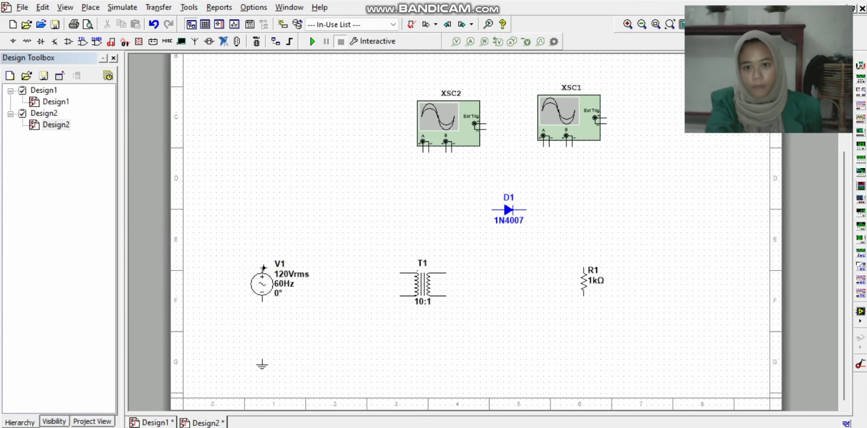
Wire the positive terminal of the AC source to the upper primary terminal of transformer T1
{"action": "left_click", "coordinate": [262, 268]}
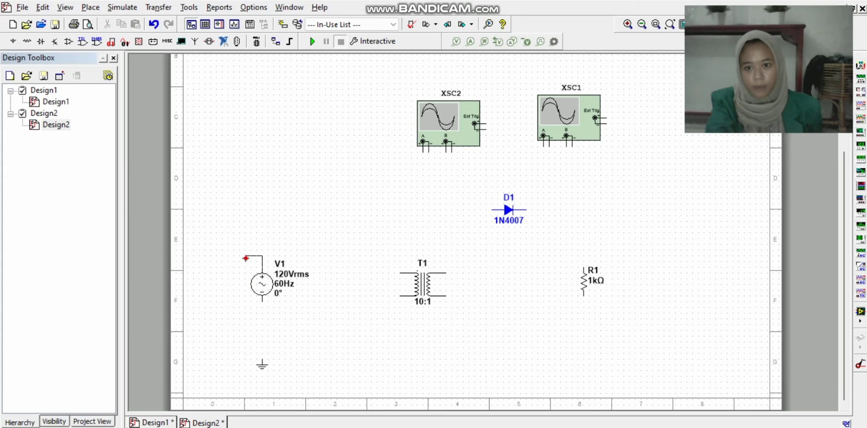
{"action": "key", "text": "Escape"}
{"action": "left_click", "coordinate": [263, 268]}
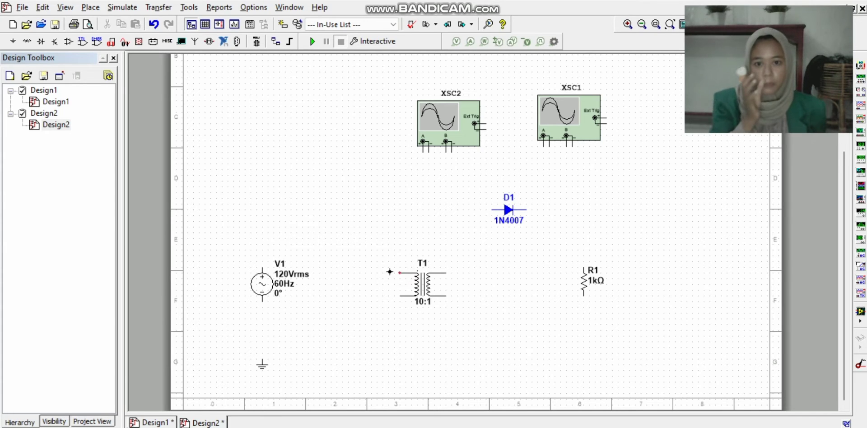
{"action": "left_click", "coordinate": [399, 271]}
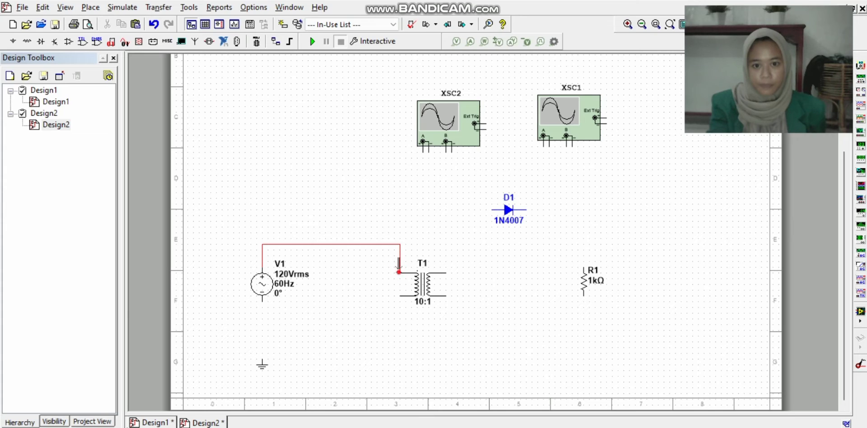
{"action": "double_click", "coordinate": [400, 267]}
{"action": "left_click", "coordinate": [539, 28]}
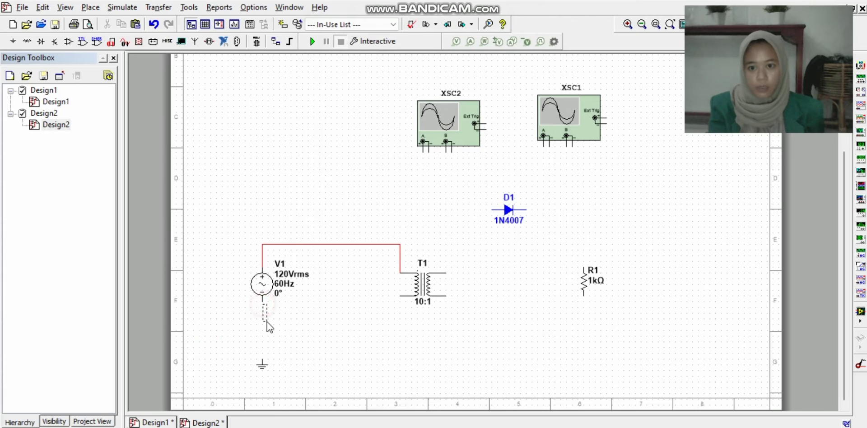
Wire the negative terminal of the AC source to the lower primary terminal of transformer T1
{"action": "left_click", "coordinate": [262, 301]}
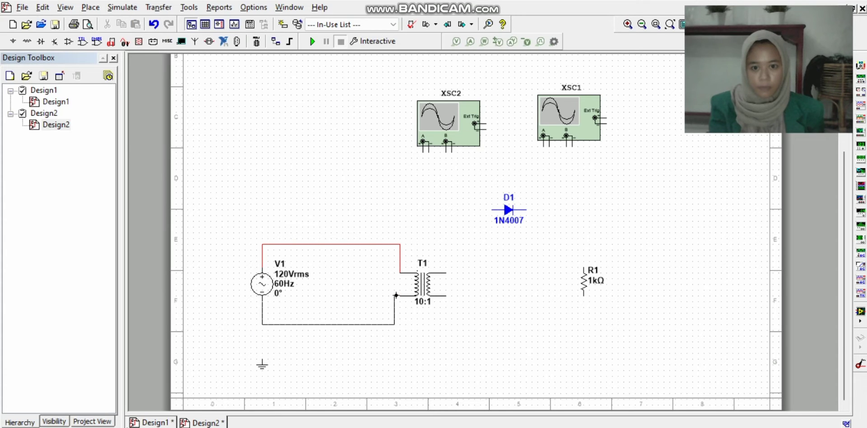
{"action": "left_click", "coordinate": [399, 296]}
{"action": "left_click", "coordinate": [397, 296]}
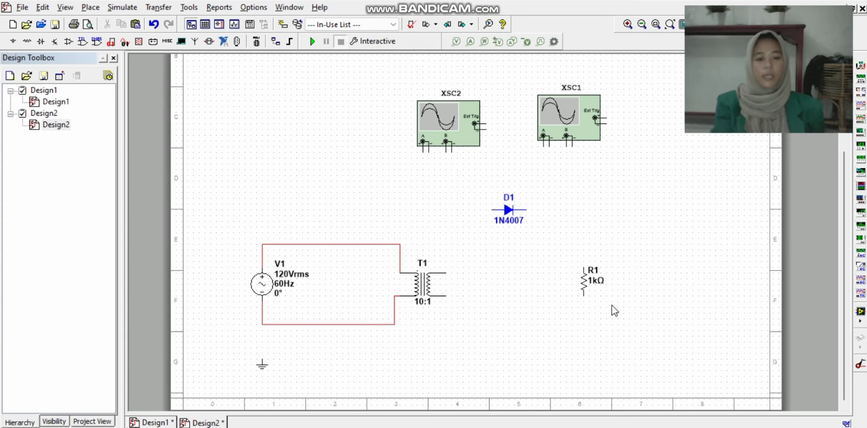
Wire the transformer's upper secondary terminal to the anode of D1, and the diode's cathode to the top of R1
{"action": "left_click", "coordinate": [448, 273]}
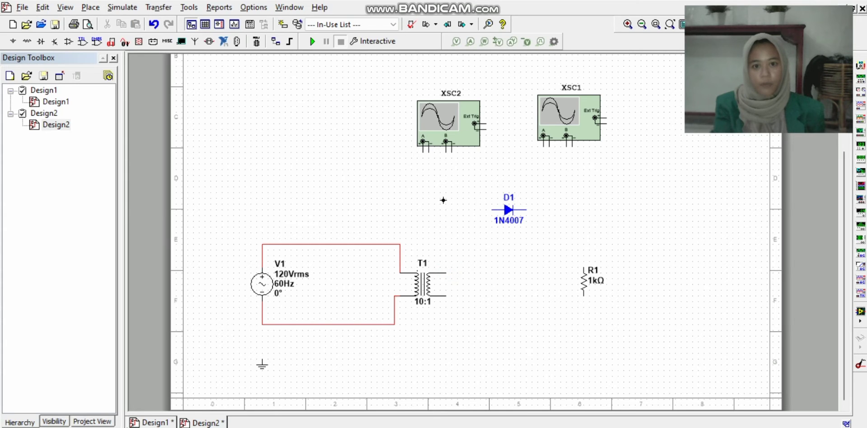
{"action": "left_click", "coordinate": [492, 210]}
{"action": "left_click", "coordinate": [492, 210]}
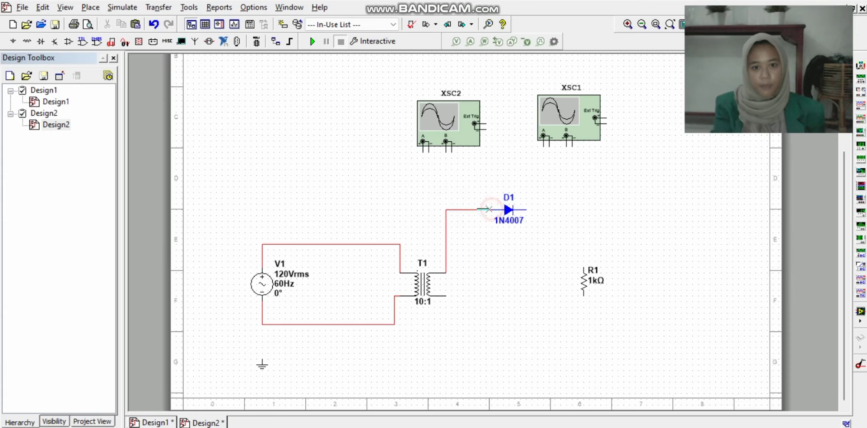
{"action": "left_click", "coordinate": [526, 211]}
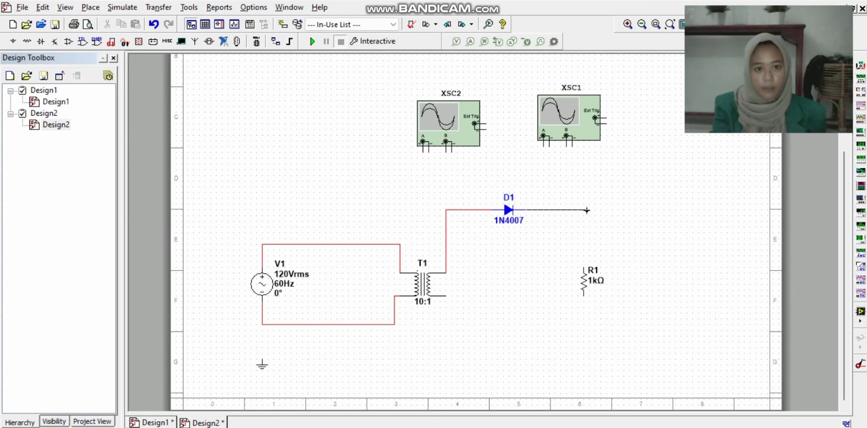
{"action": "left_click", "coordinate": [584, 268]}
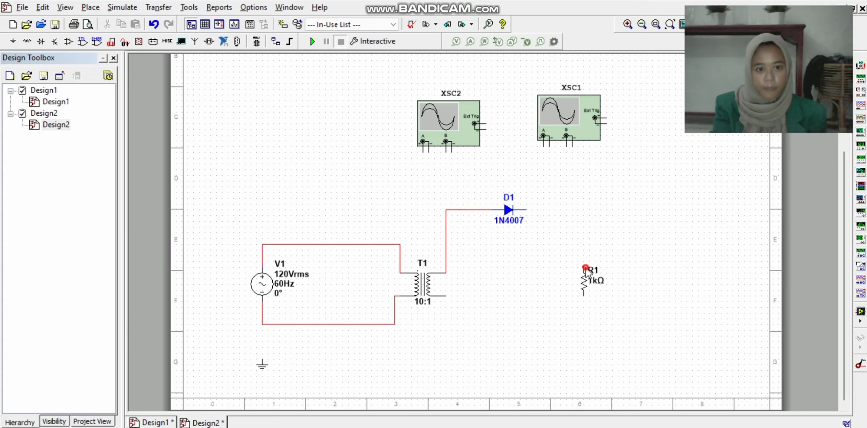
Wire the transformer's lower secondary terminal to the bottom of R1, routing the wire below both components
{"action": "left_click", "coordinate": [448, 297]}
{"action": "left_click", "coordinate": [448, 325]}
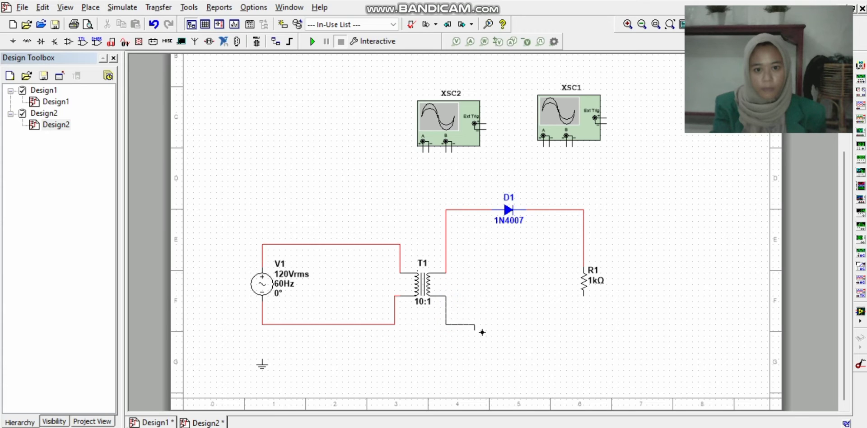
{"action": "left_click", "coordinate": [446, 345]}
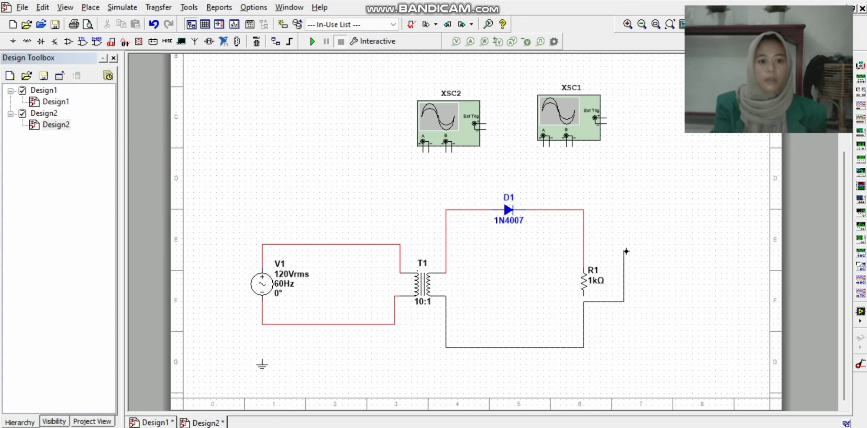
{"action": "left_click", "coordinate": [583, 292]}
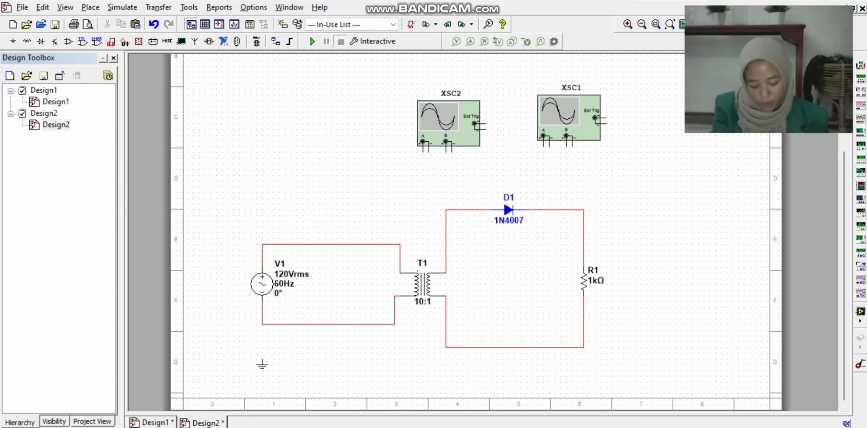
Wire the channel A positive terminal of oscilloscope XSC2 to the wire feeding the anode of D1
{"action": "left_click", "coordinate": [423, 155]}
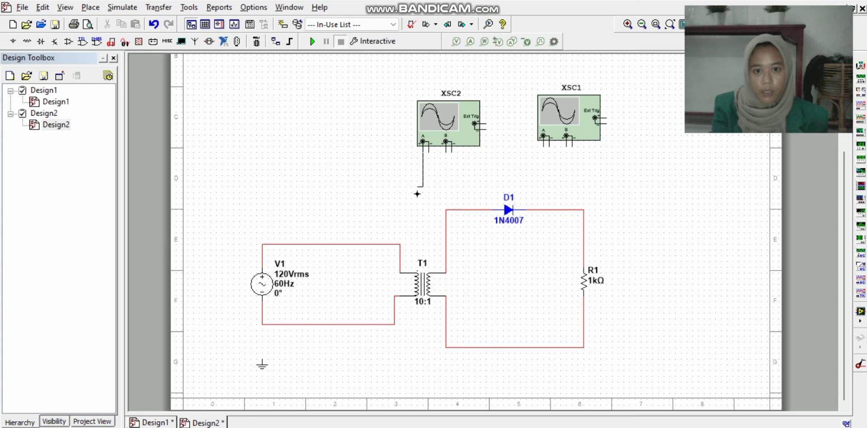
{"action": "left_click", "coordinate": [466, 198]}
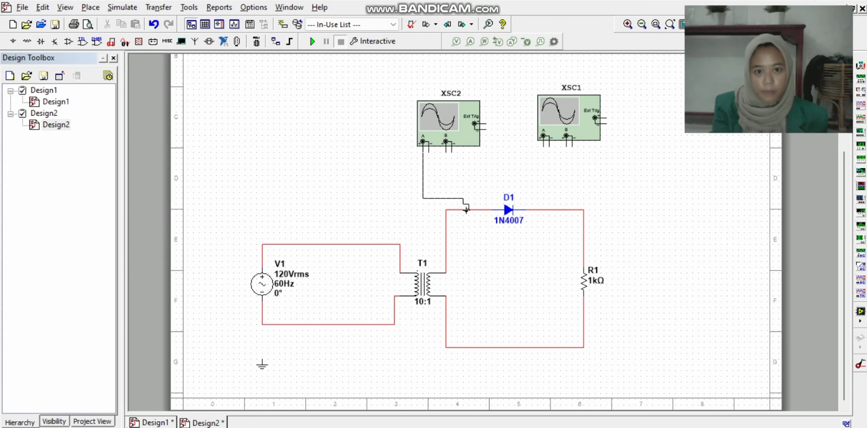
{"action": "left_click", "coordinate": [464, 208]}
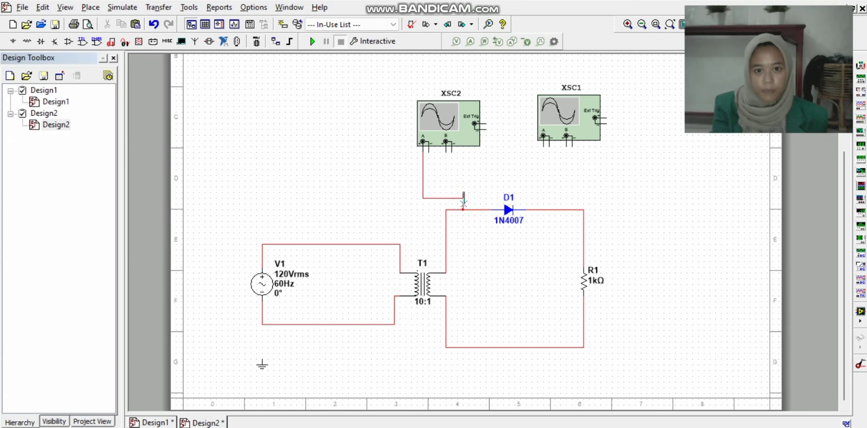
{"action": "left_click", "coordinate": [429, 153]}
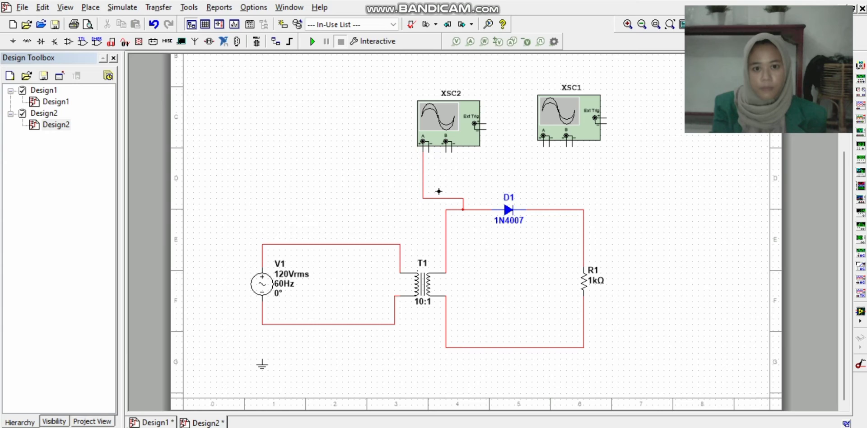
{"action": "left_click", "coordinate": [472, 195]}
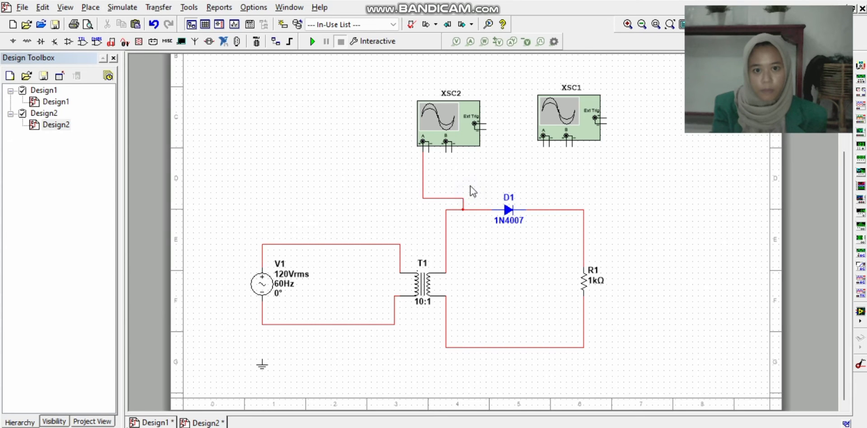
{"action": "left_click", "coordinate": [430, 149]}
{"action": "left_click", "coordinate": [469, 209]}
{"action": "right_click", "coordinate": [469, 202]}
{"action": "left_click", "coordinate": [492, 208]}
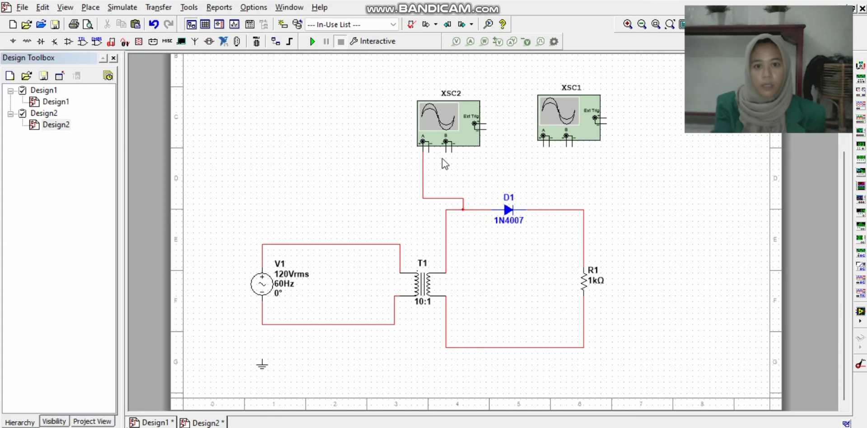
{"action": "left_click", "coordinate": [427, 156]}
{"action": "left_click", "coordinate": [429, 153]}
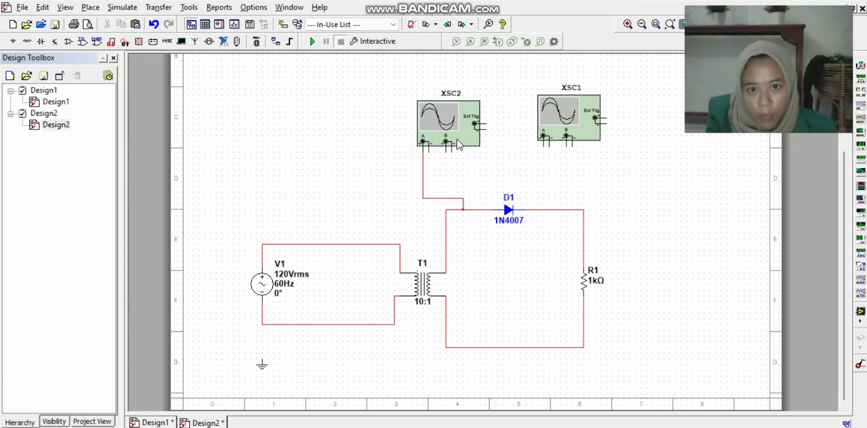
{"action": "left_click", "coordinate": [428, 151]}
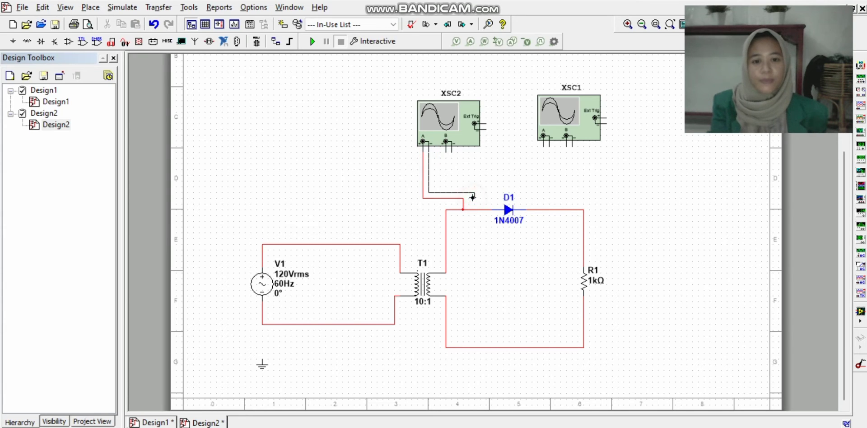
{"action": "key", "text": "Escape"}
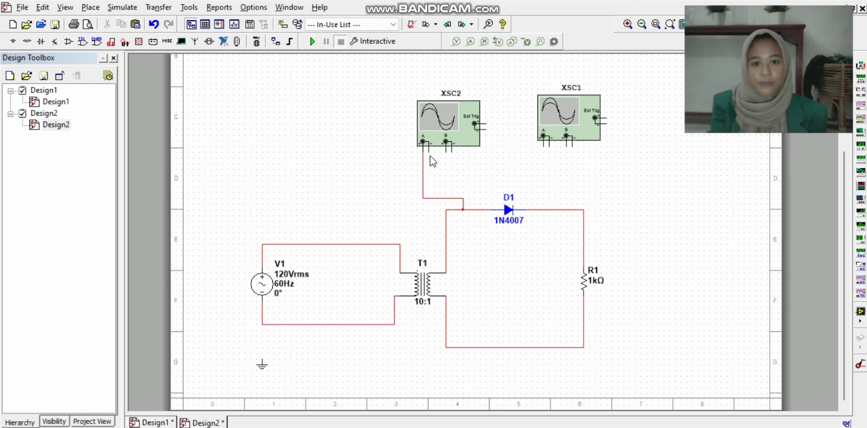
Wire the channel A negative terminal of XSC2 to the return wire below the transformer and R1
{"action": "left_click", "coordinate": [429, 154]}
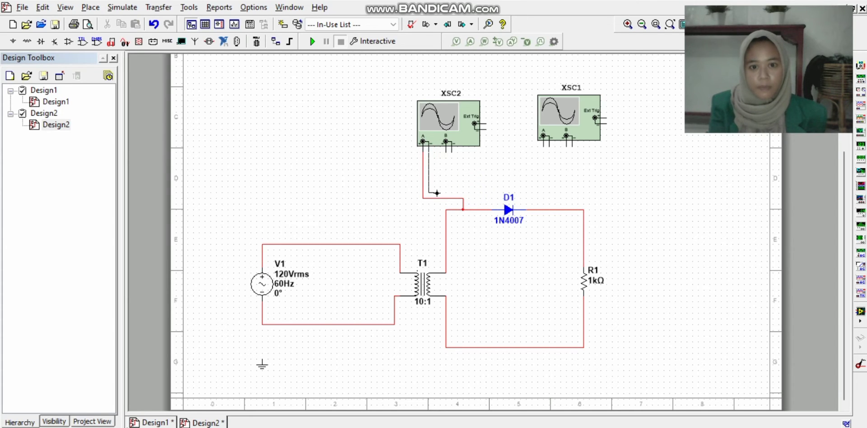
{"action": "left_click", "coordinate": [470, 193]}
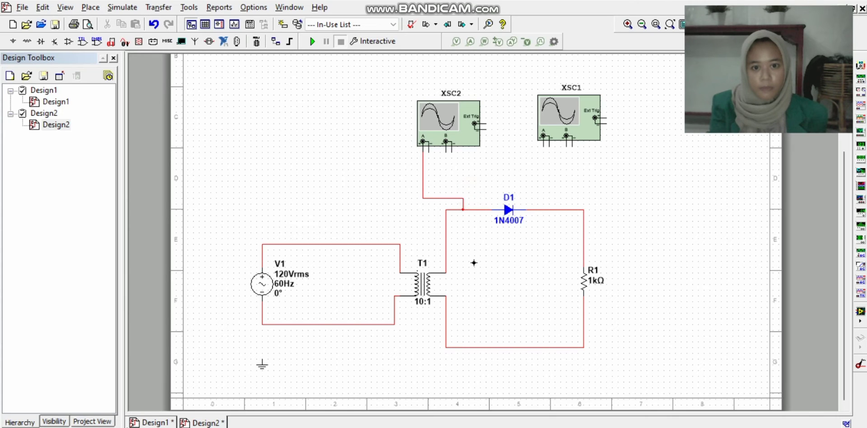
{"action": "left_click", "coordinate": [470, 349]}
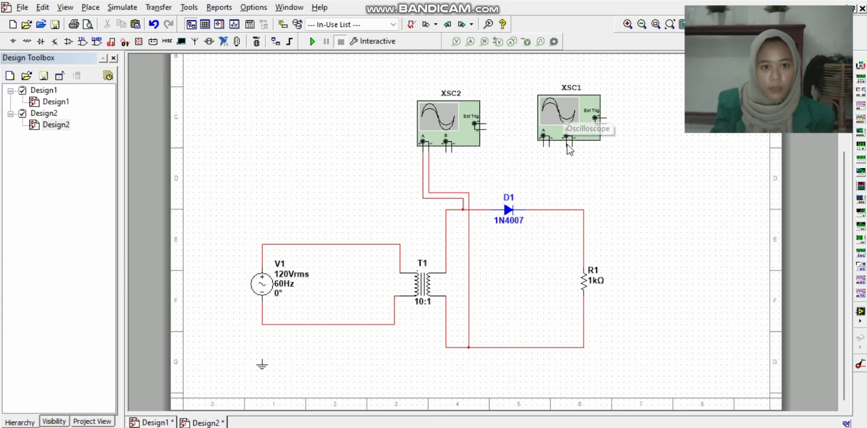
Wire XSC1 channel A across the load, positive to the wire after D1's cathode and negative to the lower return wire
{"action": "left_click", "coordinate": [544, 147]}
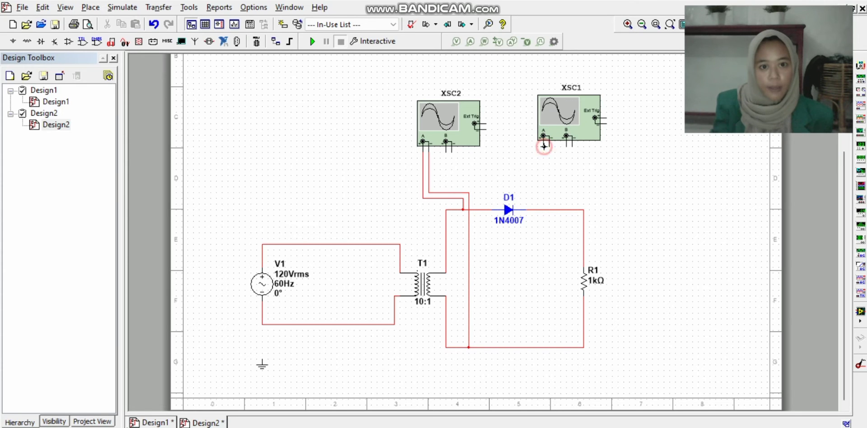
{"action": "left_click", "coordinate": [545, 209]}
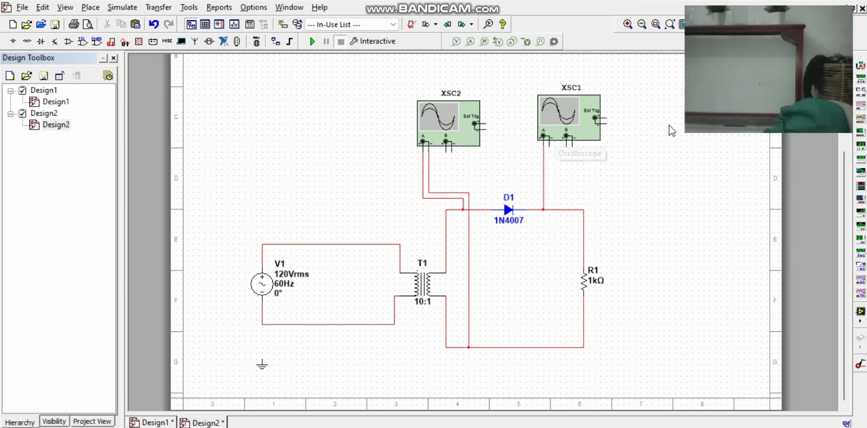
{"action": "left_click", "coordinate": [550, 147]}
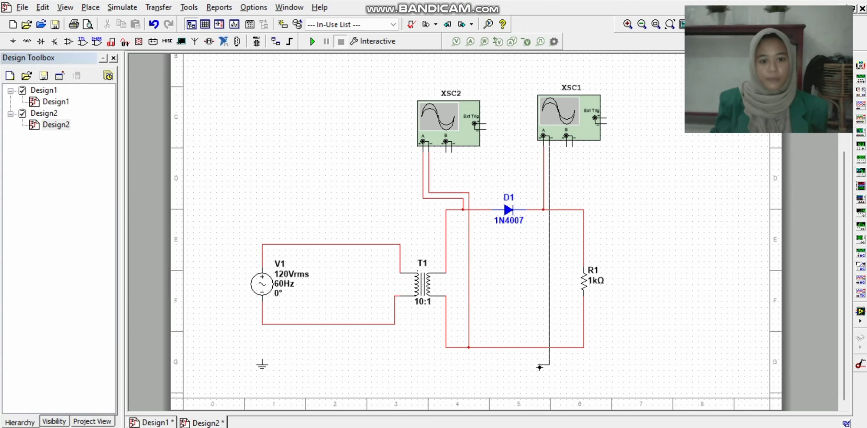
{"action": "left_click", "coordinate": [549, 348]}
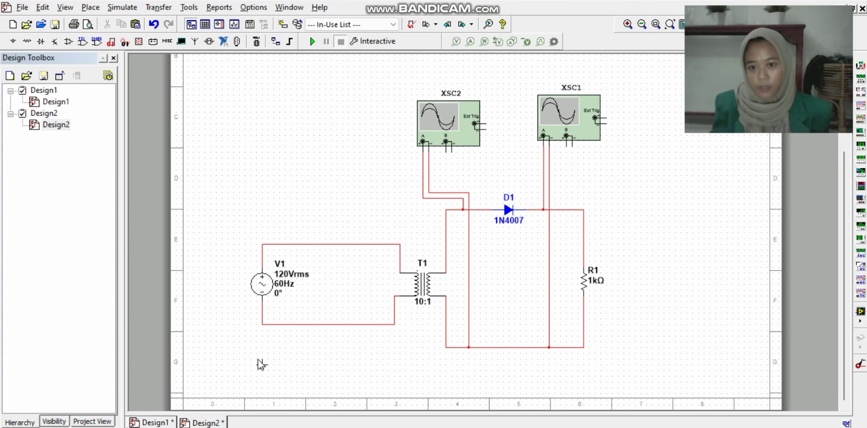
Wire the ground symbol to the wire between V1's negative terminal and the transformer's lower primary terminal
{"action": "left_click", "coordinate": [259, 361]}
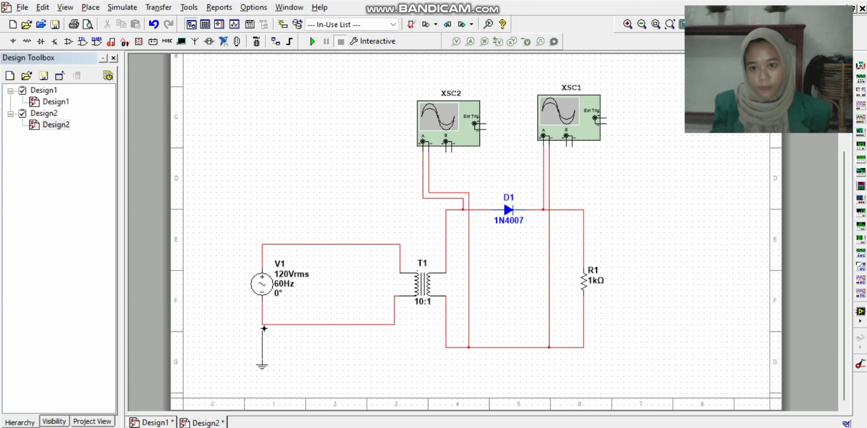
{"action": "left_click", "coordinate": [263, 324]}
{"action": "left_click", "coordinate": [262, 361]}
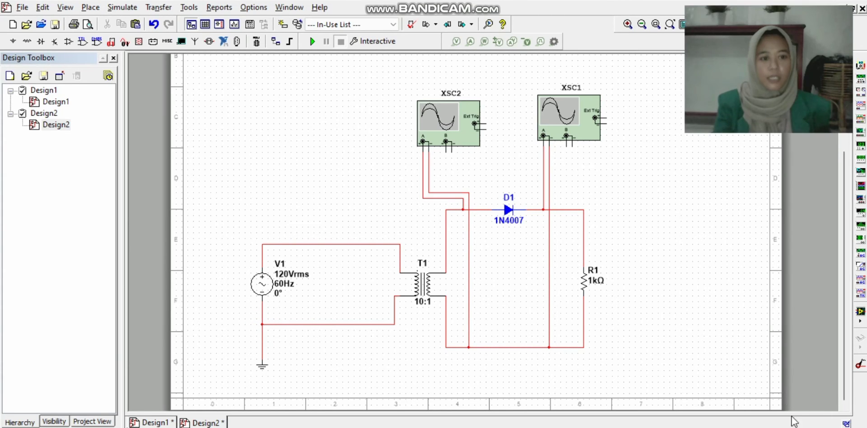
Set the AC source V1 to 220 V RMS at a frequency of 50 Hz
{"action": "double_click", "coordinate": [280, 277]}
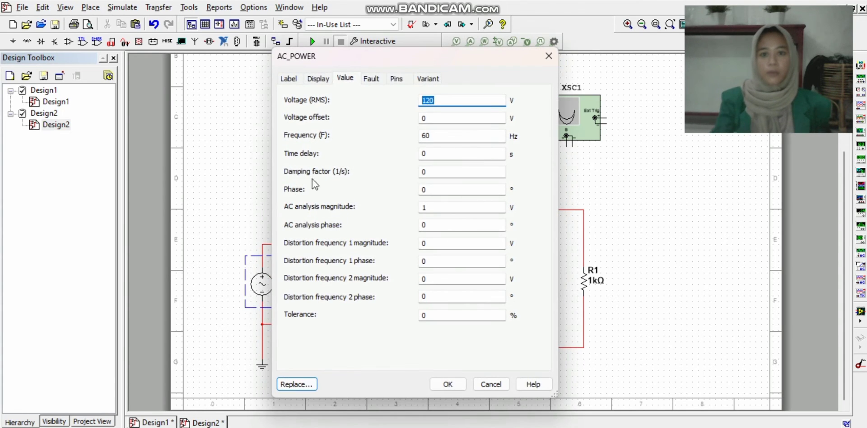
{"action": "key", "text": "BackSpace"}
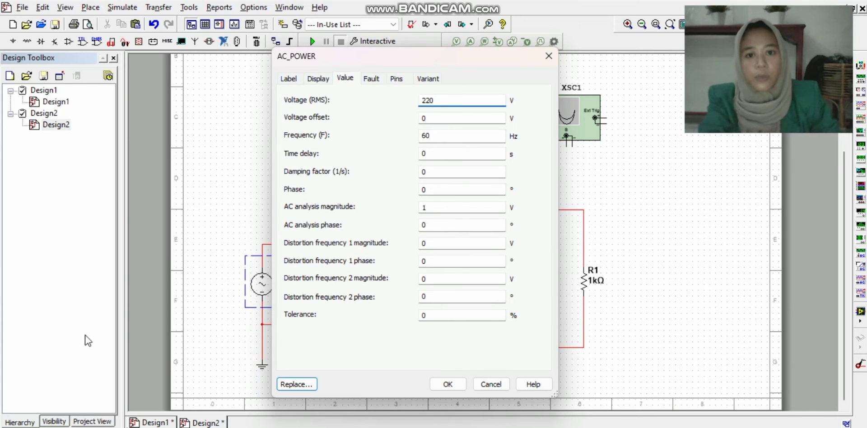
{"action": "type", "text": "220"}
{"action": "left_click", "coordinate": [439, 132]}
{"action": "key", "text": "BackSpace"}
{"action": "key", "text": "BackSpace"}
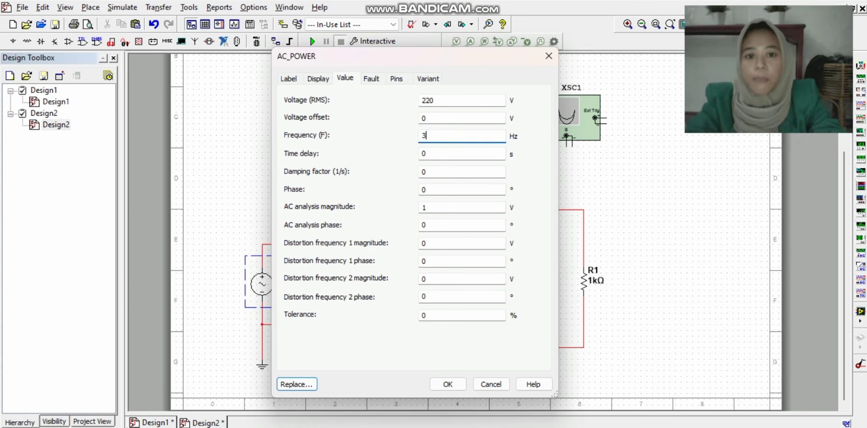
{"action": "type", "text": "50"}
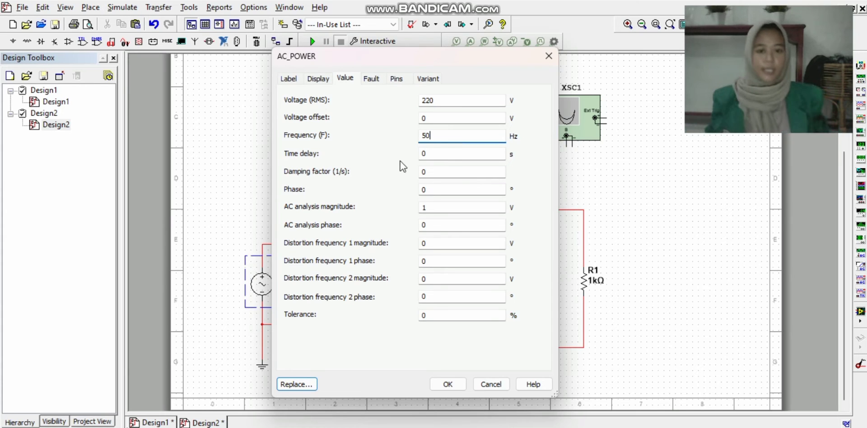
{"action": "left_click", "coordinate": [447, 384]}
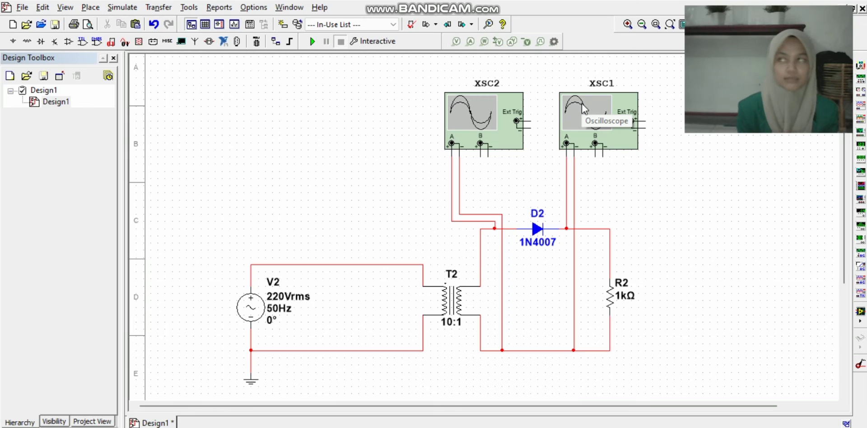
{"action": "double_click", "coordinate": [595, 123]}
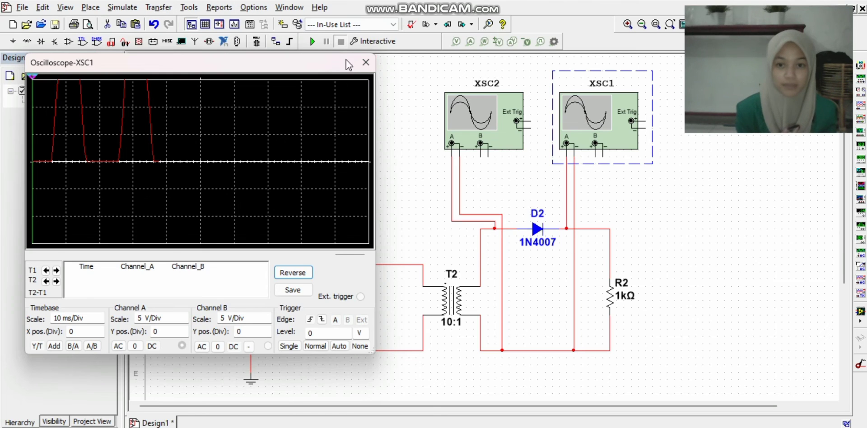
{"action": "left_click", "coordinate": [373, 71]}
{"action": "left_click", "coordinate": [484, 123]}
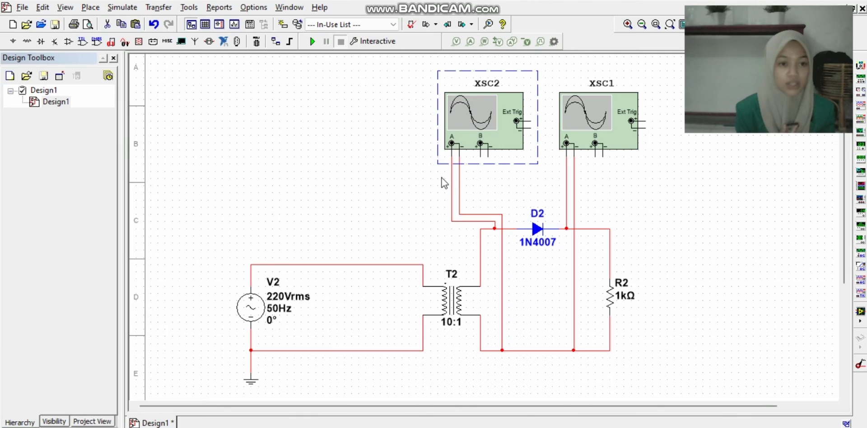
Run the Design1 simulation with the XSC2 display open to examine the waveform before the diode, and stop it
{"action": "double_click", "coordinate": [449, 128]}
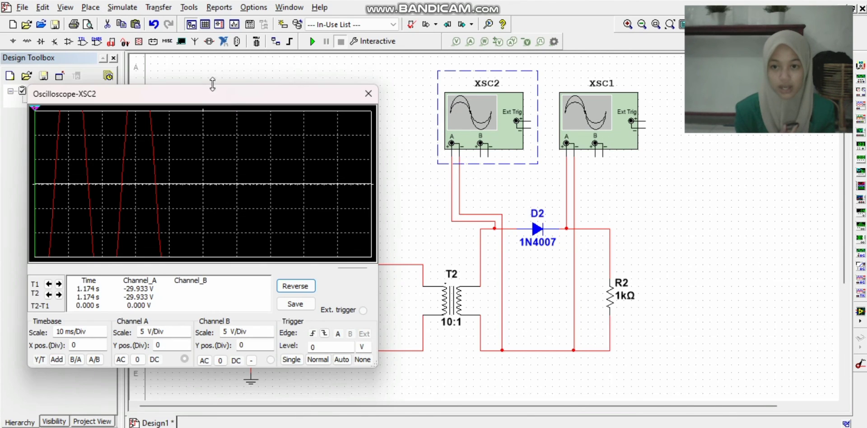
{"action": "left_click_drag", "start_coordinate": [256, 95], "coordinate": [247, 67]}
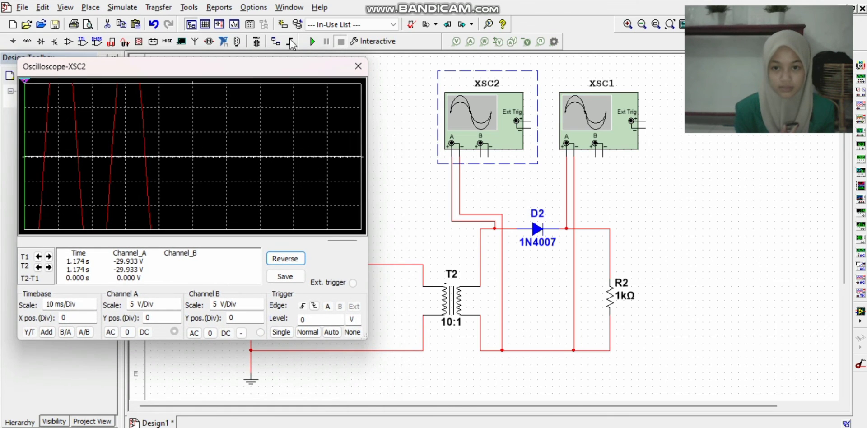
{"action": "left_click", "coordinate": [312, 42]}
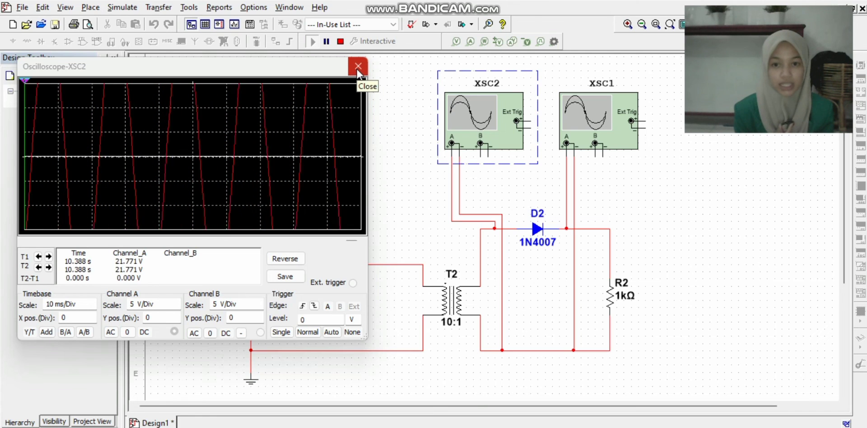
{"action": "left_click", "coordinate": [357, 66]}
{"action": "left_click", "coordinate": [340, 43]}
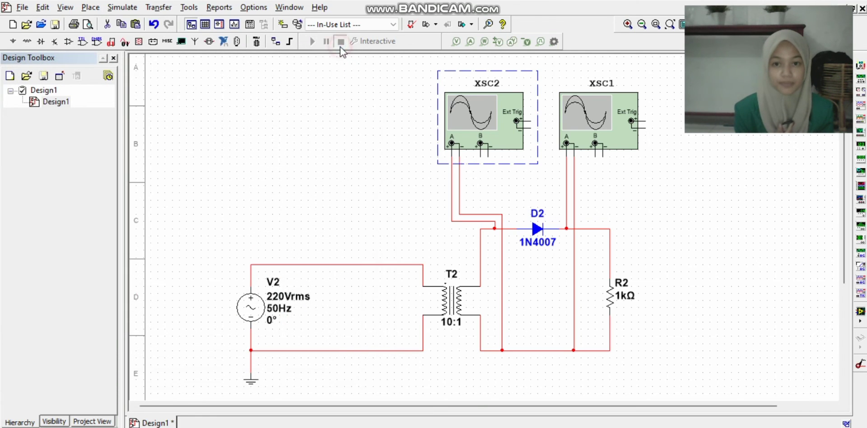
Run the simulation with the XSC1 display open to examine the rectified waveform after the diode, and stop it
{"action": "double_click", "coordinate": [592, 121]}
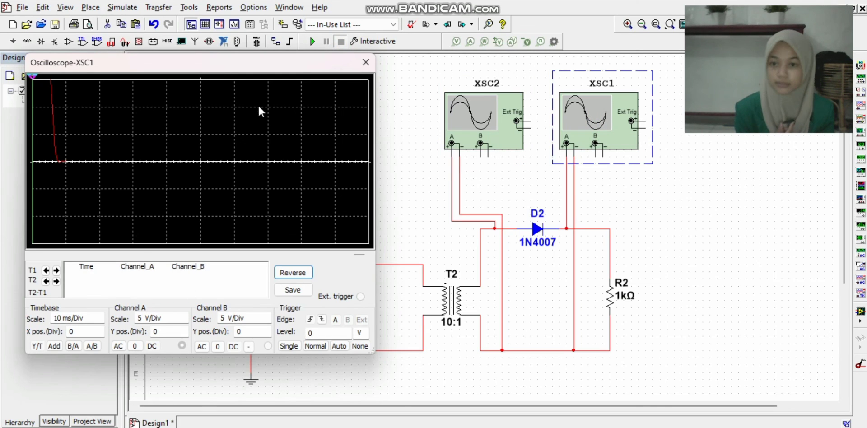
{"action": "left_click_drag", "start_coordinate": [300, 63], "coordinate": [284, 82]}
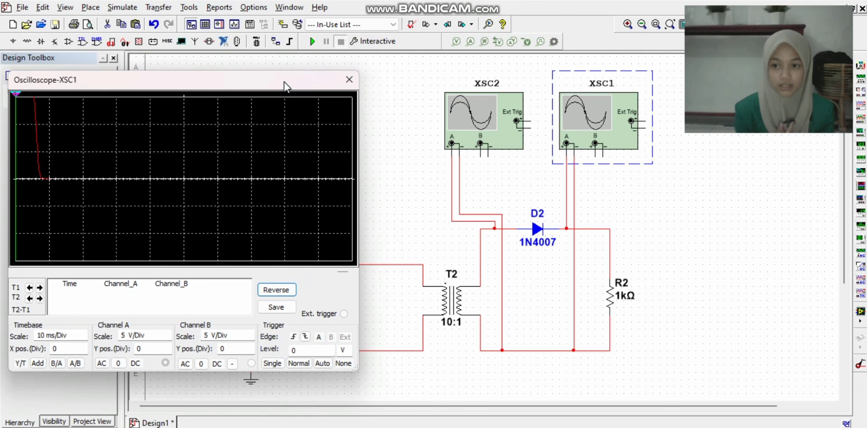
{"action": "left_click", "coordinate": [314, 43]}
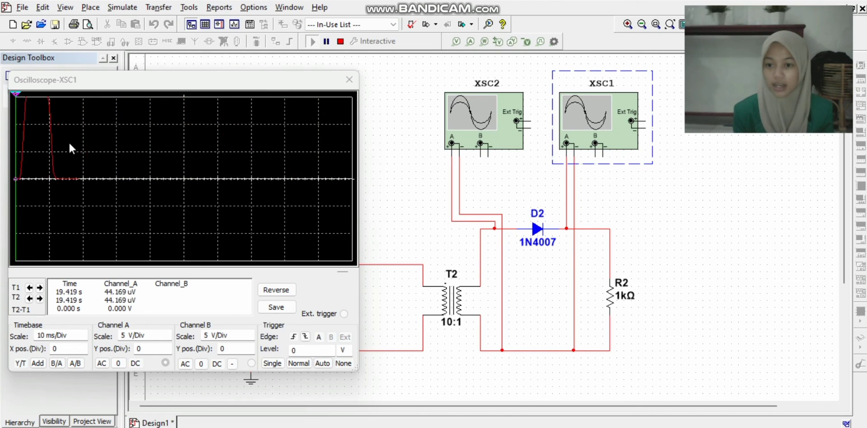
{"action": "left_click", "coordinate": [349, 79]}
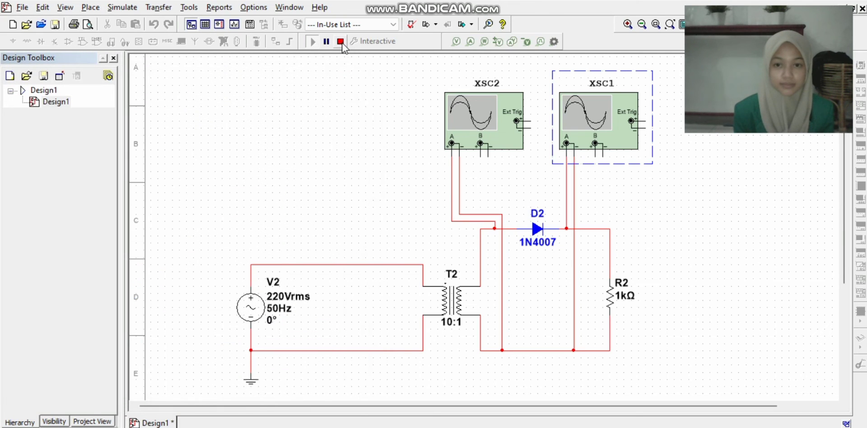
{"action": "left_click", "coordinate": [340, 42]}
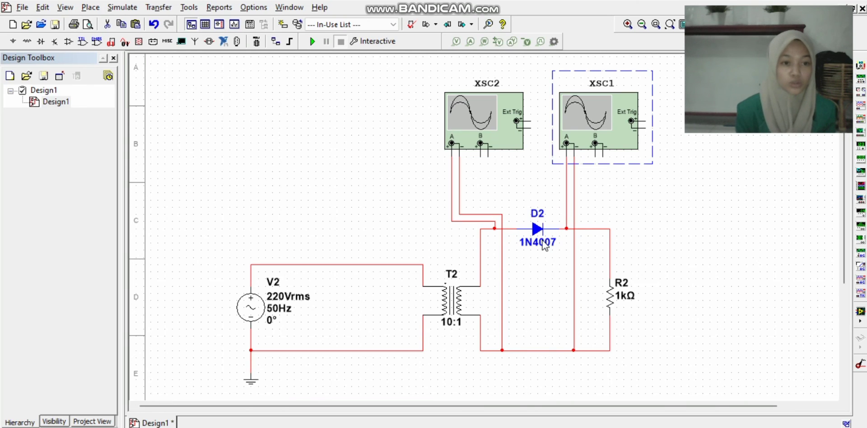
{"action": "left_click", "coordinate": [477, 121]}
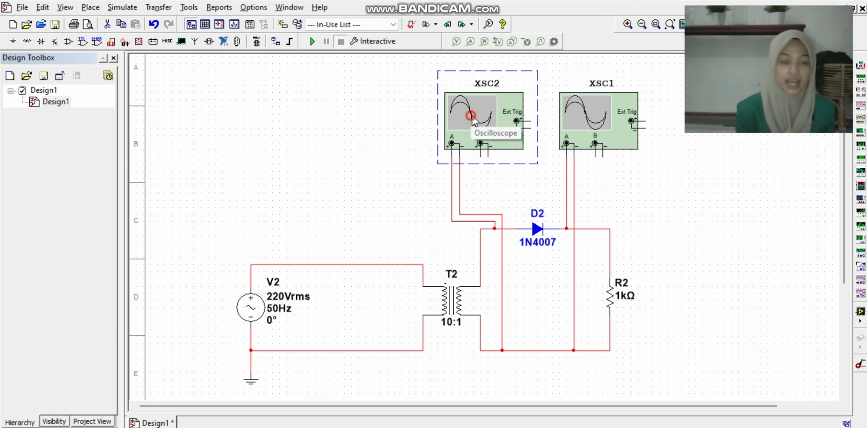
{"action": "left_click", "coordinate": [636, 133]}
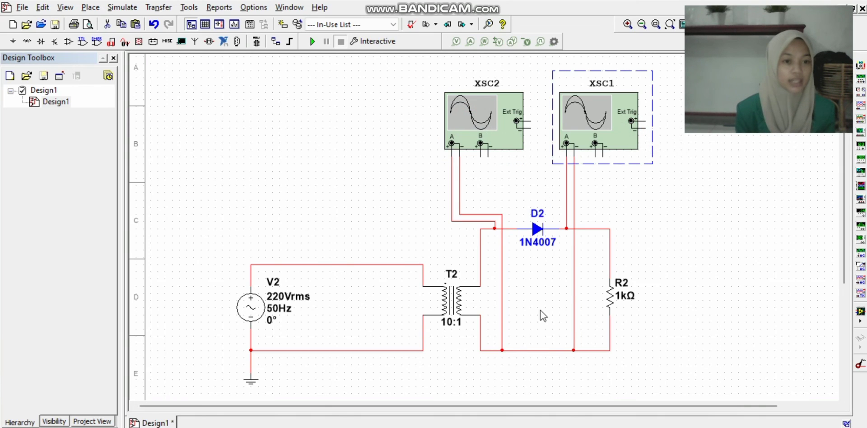